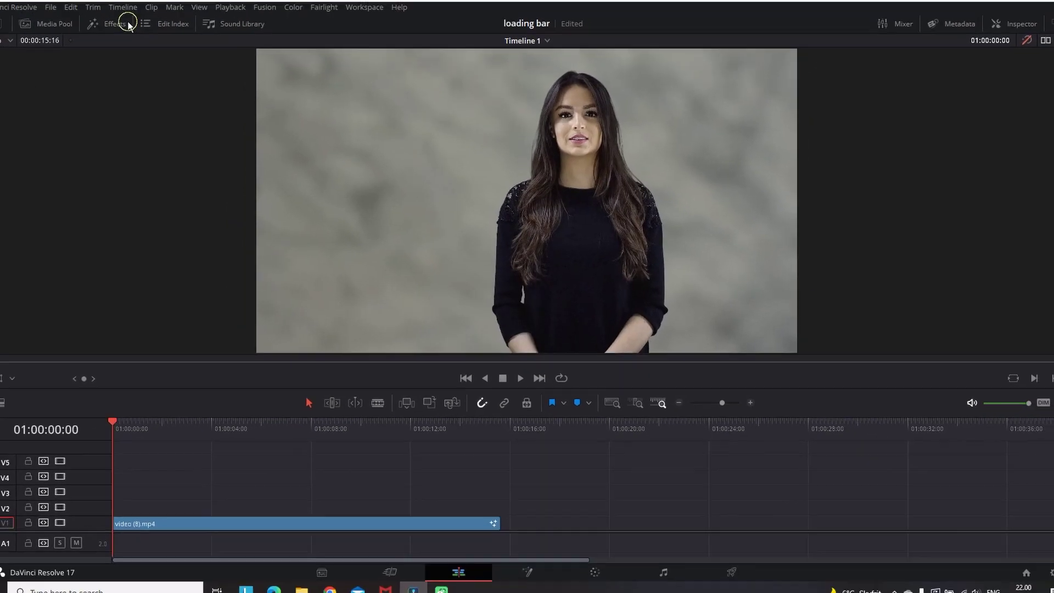
Find the Solid Color generator in Effects and place it on V2 above the presenter clip
{"action": "left_click", "coordinate": [128, 25]}
{"action": "left_click", "coordinate": [87, 70]}
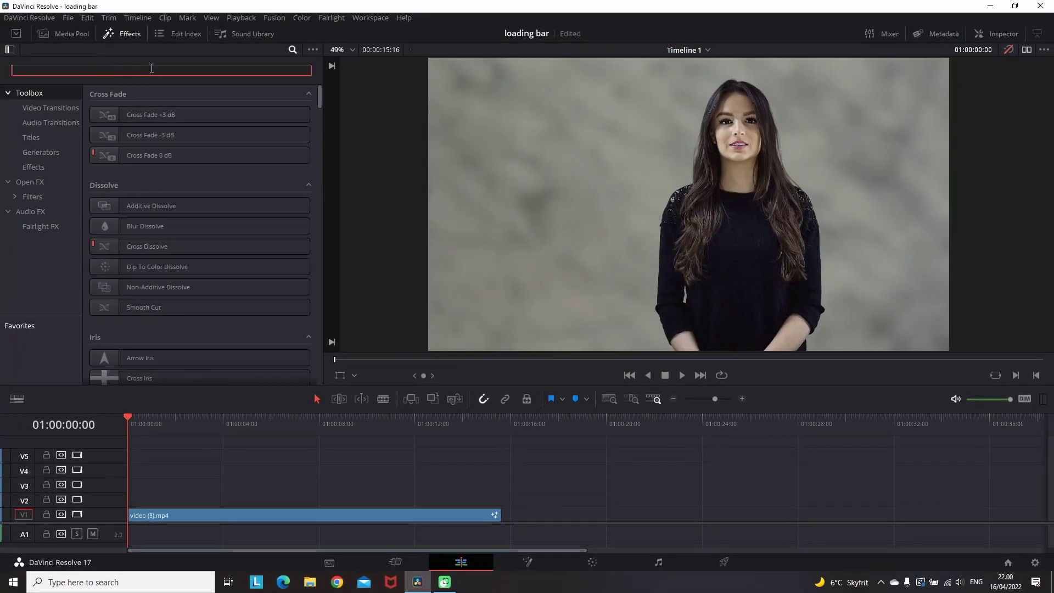
{"action": "type", "text": "solid"}
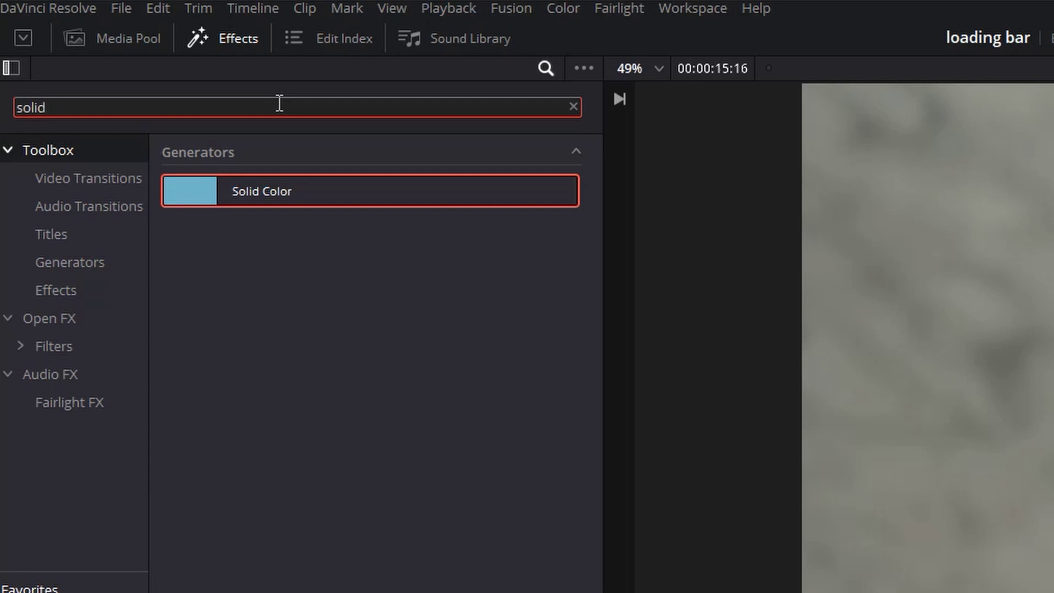
{"action": "left_click_drag", "start_coordinate": [315, 203], "coordinate": [279, 500]}
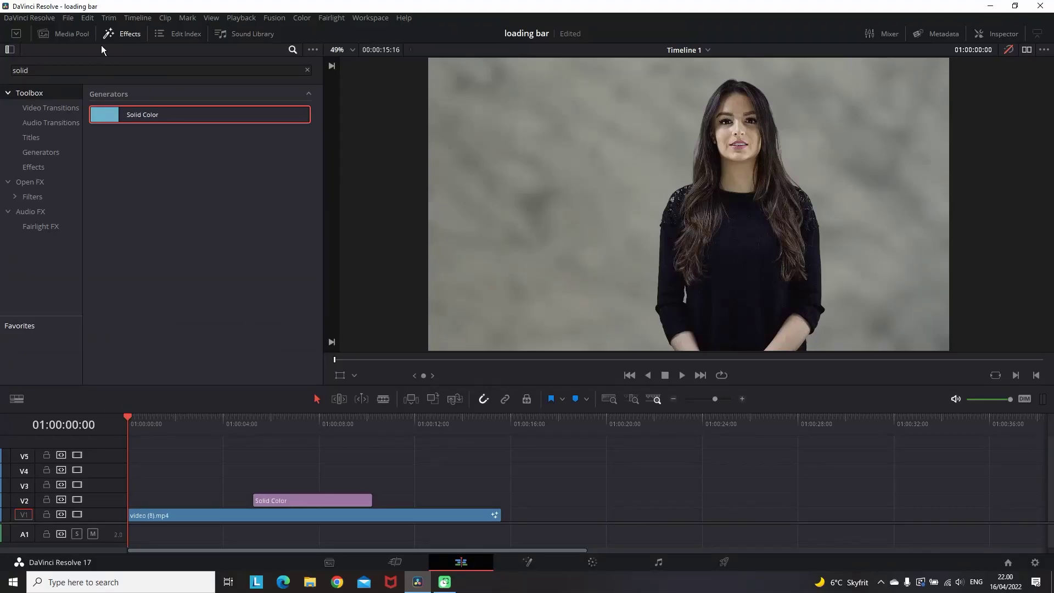
{"action": "left_click", "coordinate": [108, 34]}
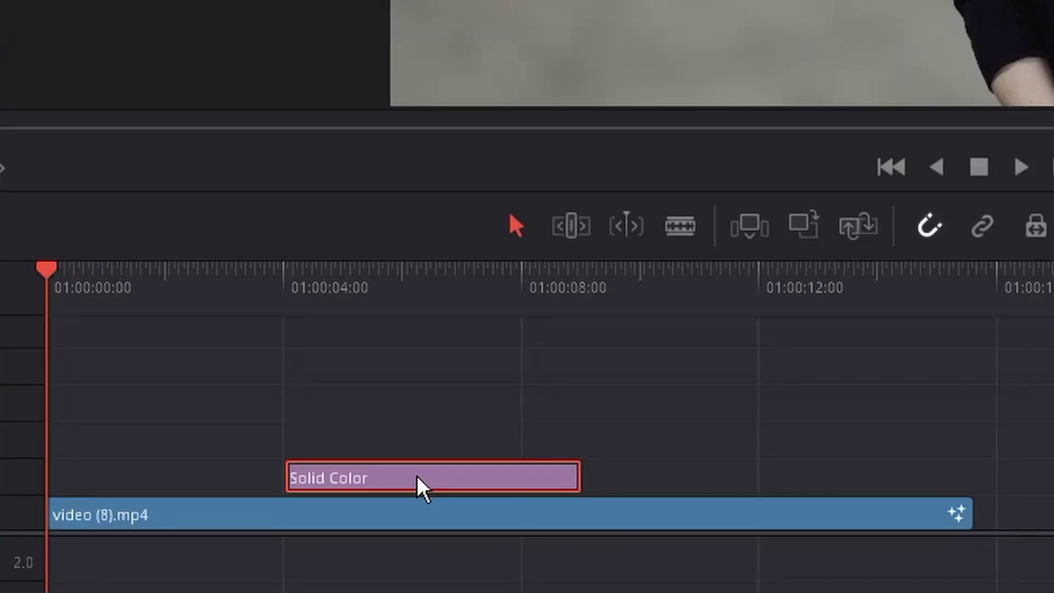
Change the Solid Color clip's duration to 00:00:08:00
{"action": "right_click", "coordinate": [418, 483]}
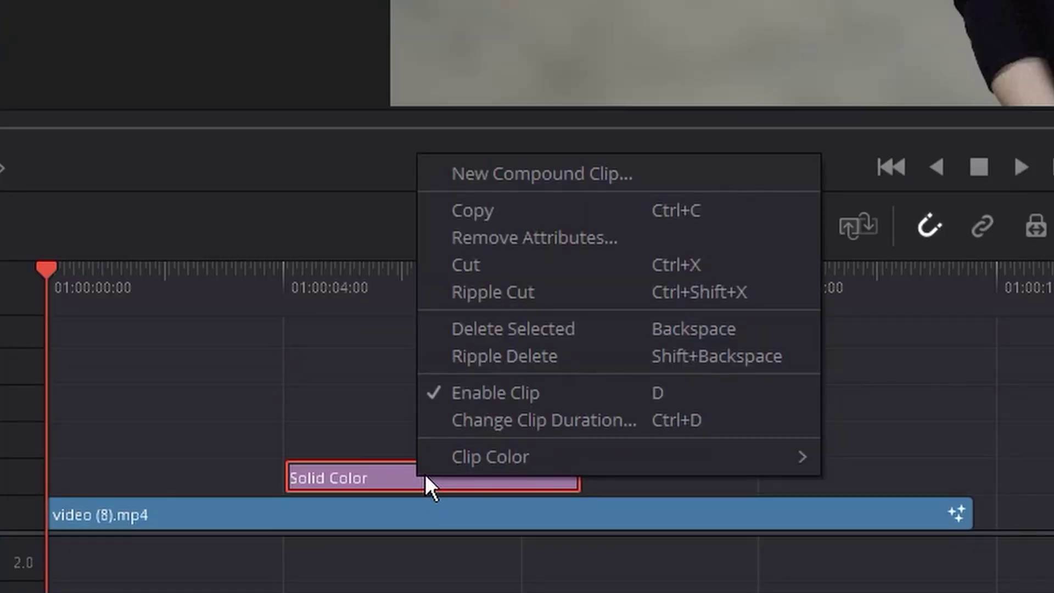
{"action": "left_click", "coordinate": [542, 427]}
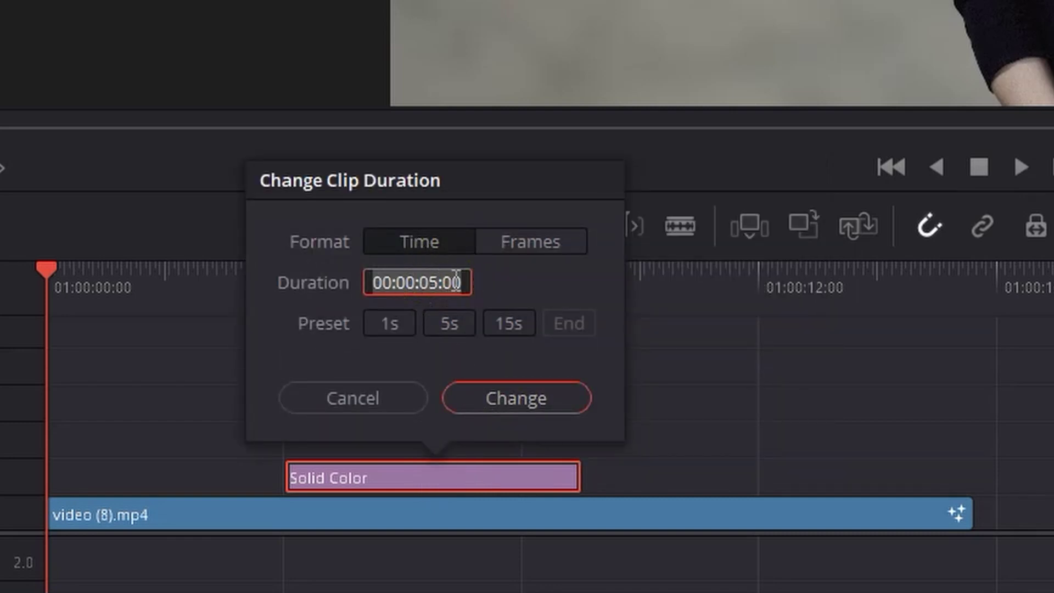
{"action": "left_click", "coordinate": [438, 282]}
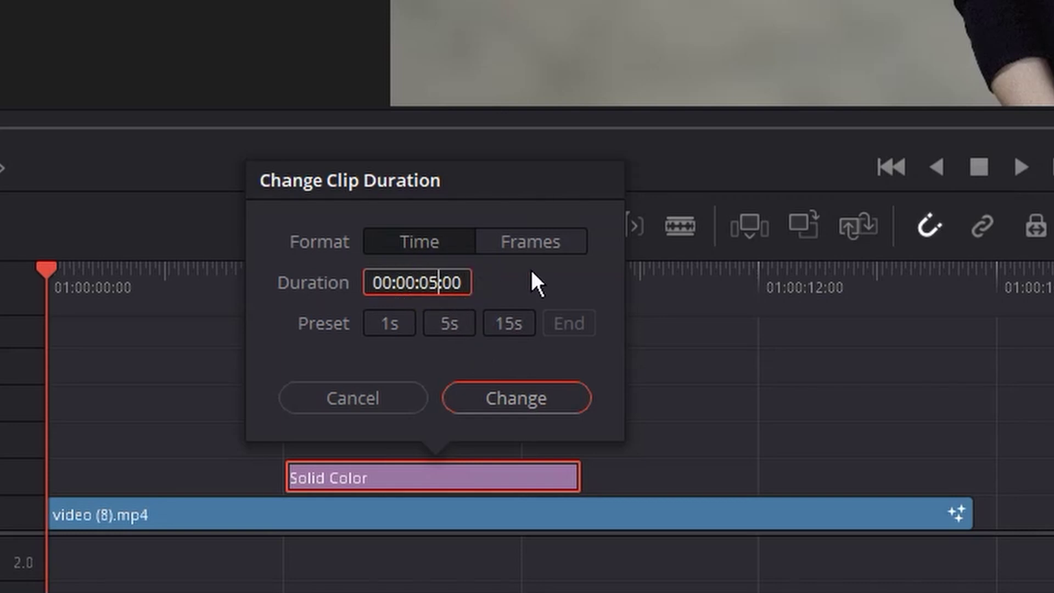
{"action": "key", "text": "BackSpace"}
{"action": "type", "text": "8"}
{"action": "key", "text": "Return"}
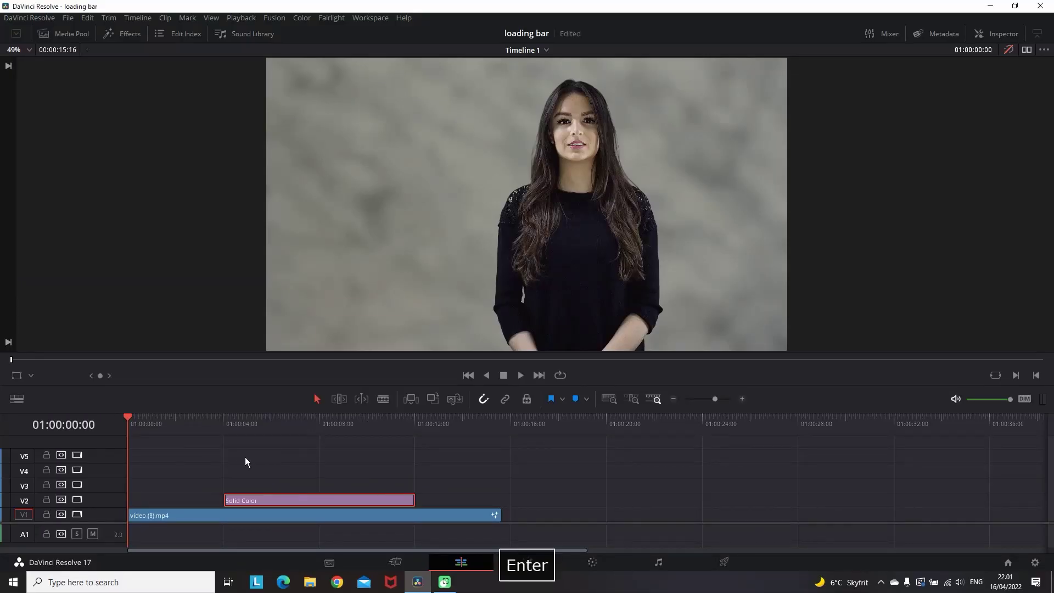
Set the Solid Color generator's colour to white in the Inspector
{"action": "mouse_move", "coordinate": [226, 424]}
{"action": "left_mouse_down"}
{"action": "mouse_move", "coordinate": [268, 426]}
{"action": "mouse_move", "coordinate": [213, 437]}
{"action": "left_mouse_up"}
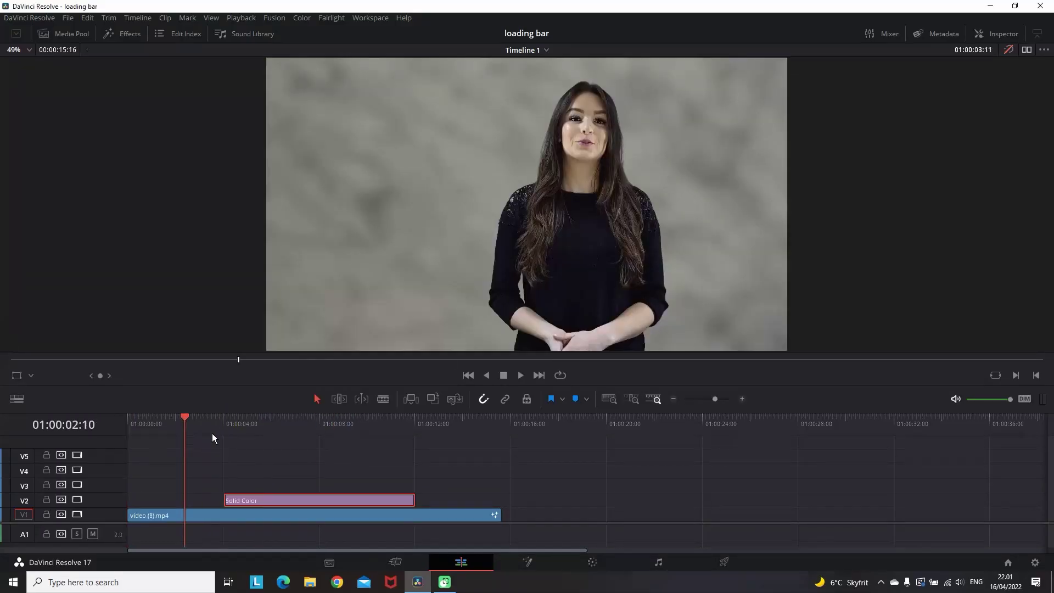
{"action": "left_click", "coordinate": [275, 424]}
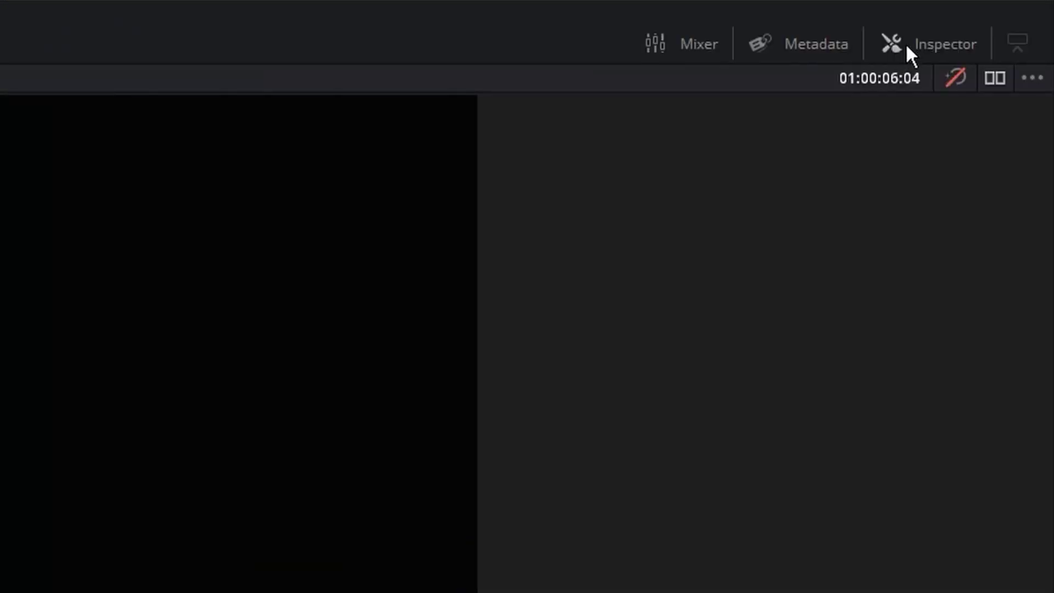
{"action": "left_click", "coordinate": [908, 45]}
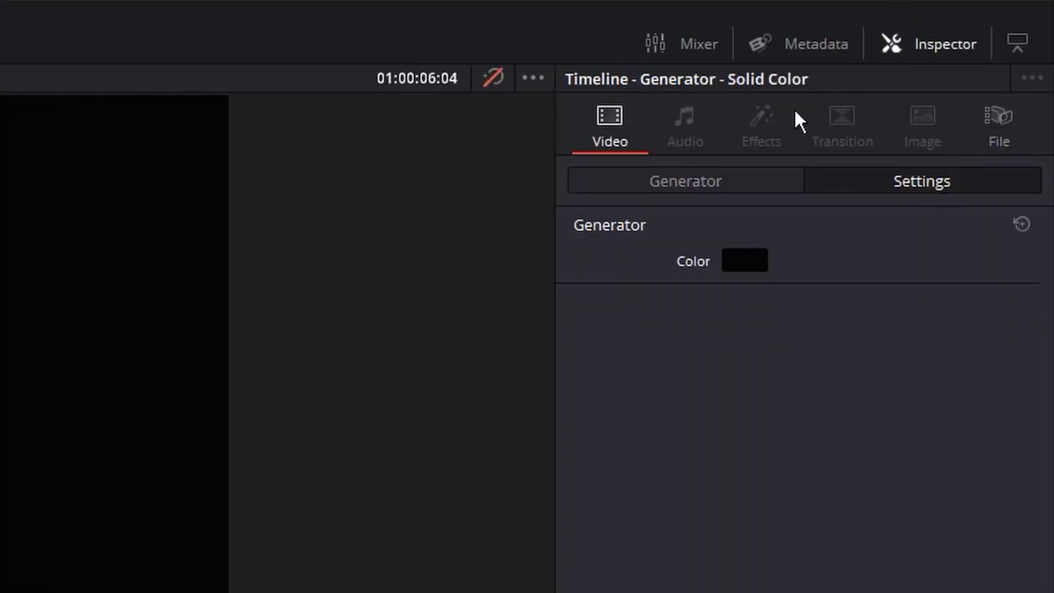
{"action": "left_click", "coordinate": [746, 259]}
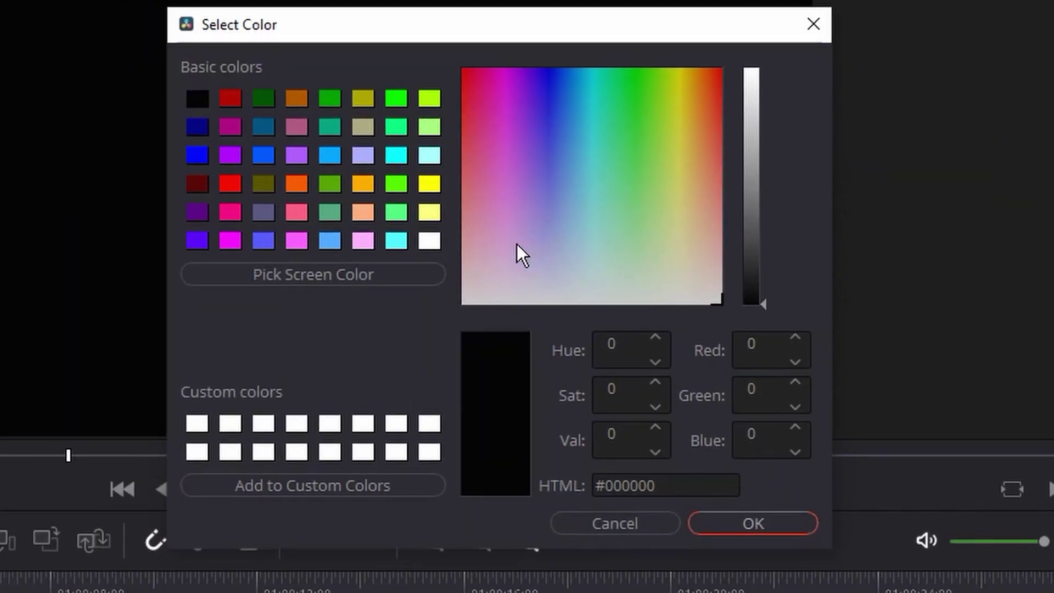
{"action": "left_click", "coordinate": [426, 240]}
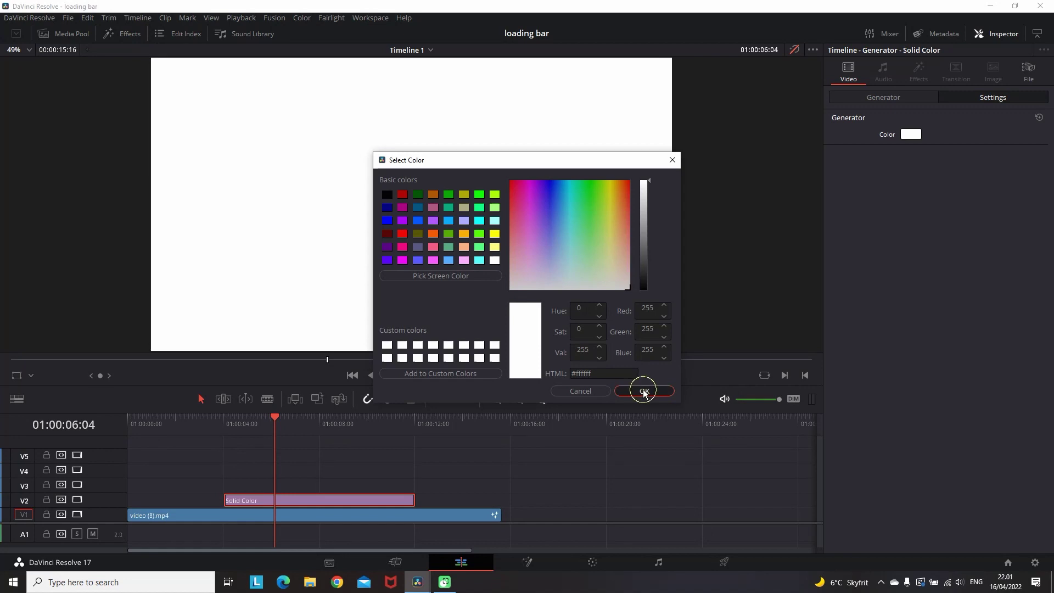
{"action": "left_click", "coordinate": [753, 523]}
Crop the white solid from top, bottom and left into a thin bar
{"action": "left_click", "coordinate": [970, 94]}
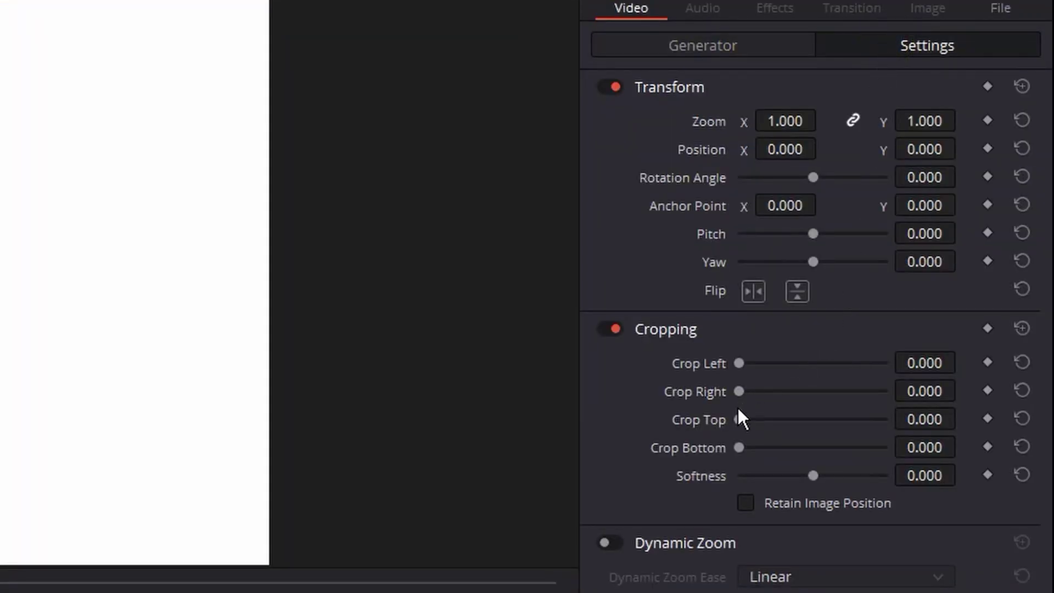
{"action": "left_click_drag", "start_coordinate": [738, 419], "coordinate": [802, 420]}
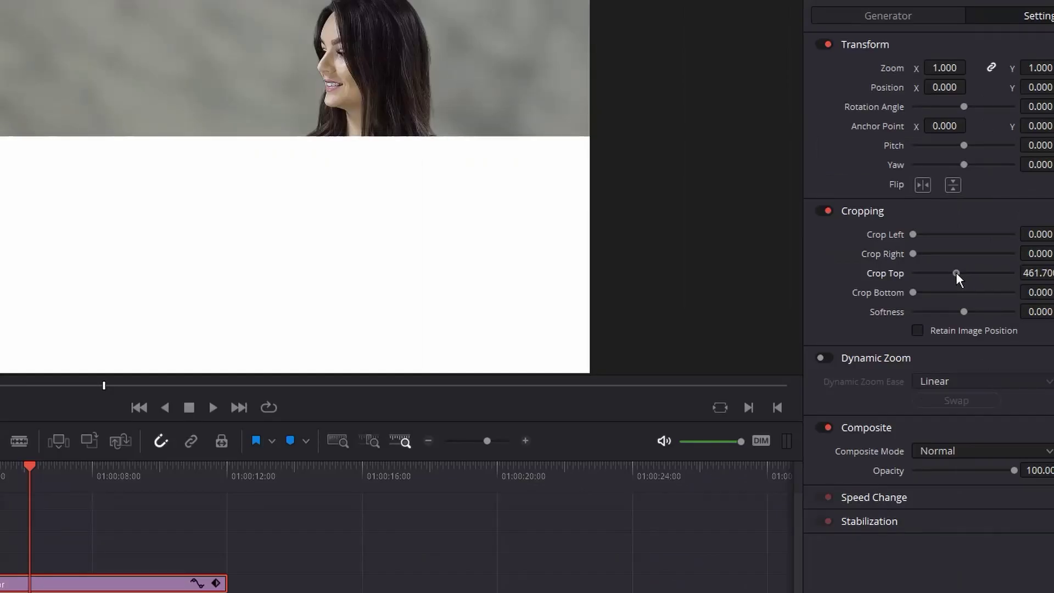
{"action": "left_click_drag", "start_coordinate": [914, 292], "coordinate": [963, 292]}
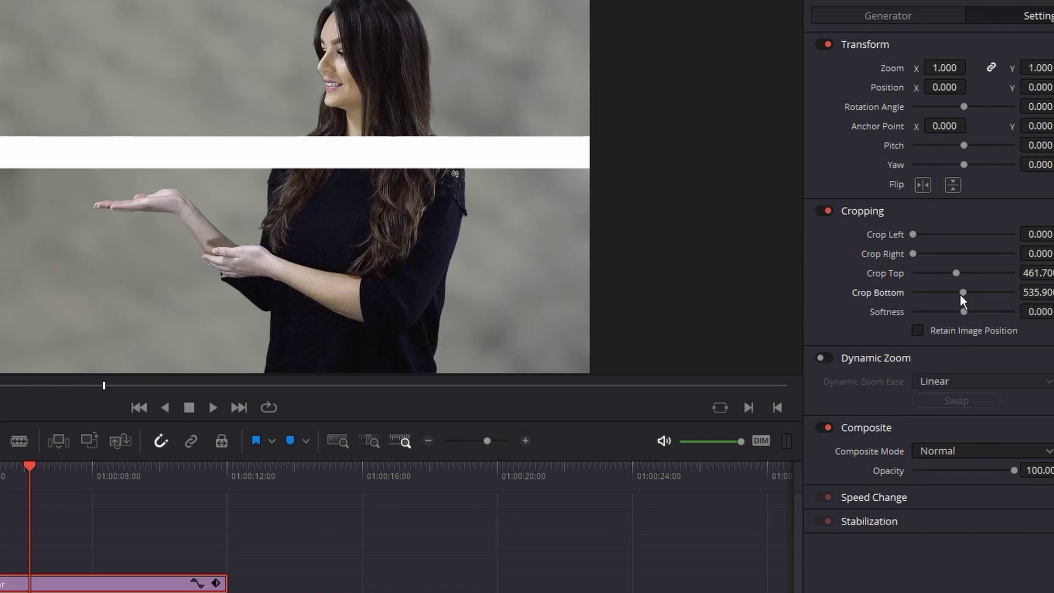
{"action": "left_click_drag", "start_coordinate": [960, 275], "coordinate": [958, 272]}
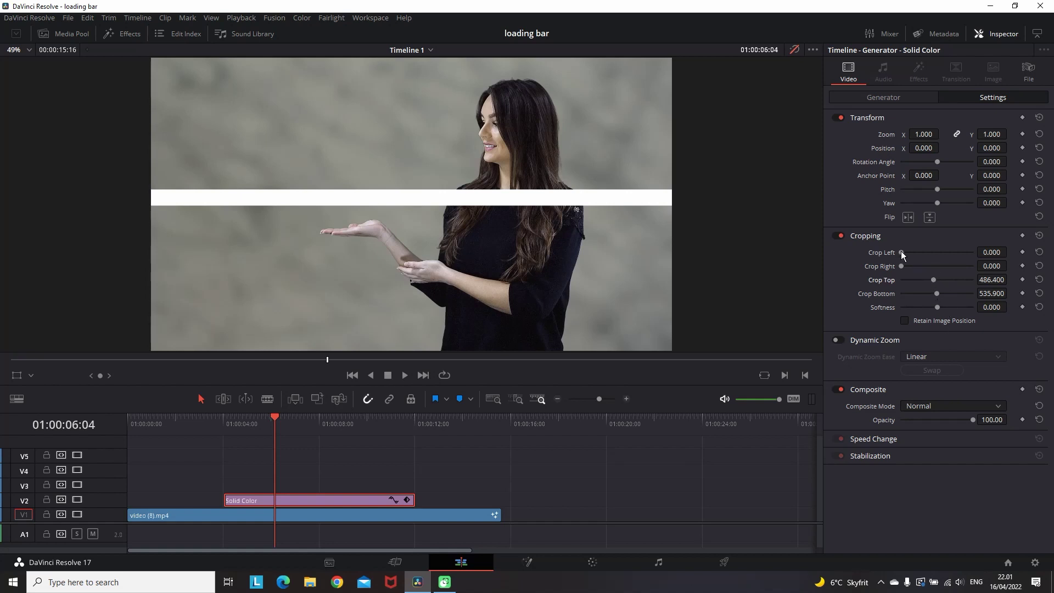
{"action": "left_click_drag", "start_coordinate": [900, 252], "coordinate": [936, 266]}
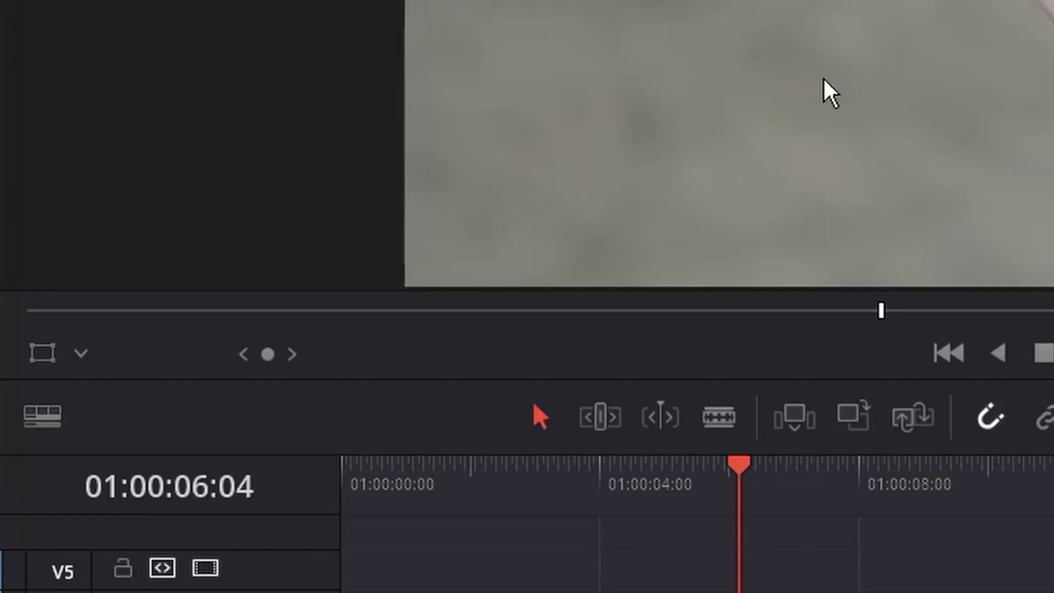
Move the white bar to the lower-left, at X -315.506, Y -489.438
{"action": "left_click", "coordinate": [16, 375]}
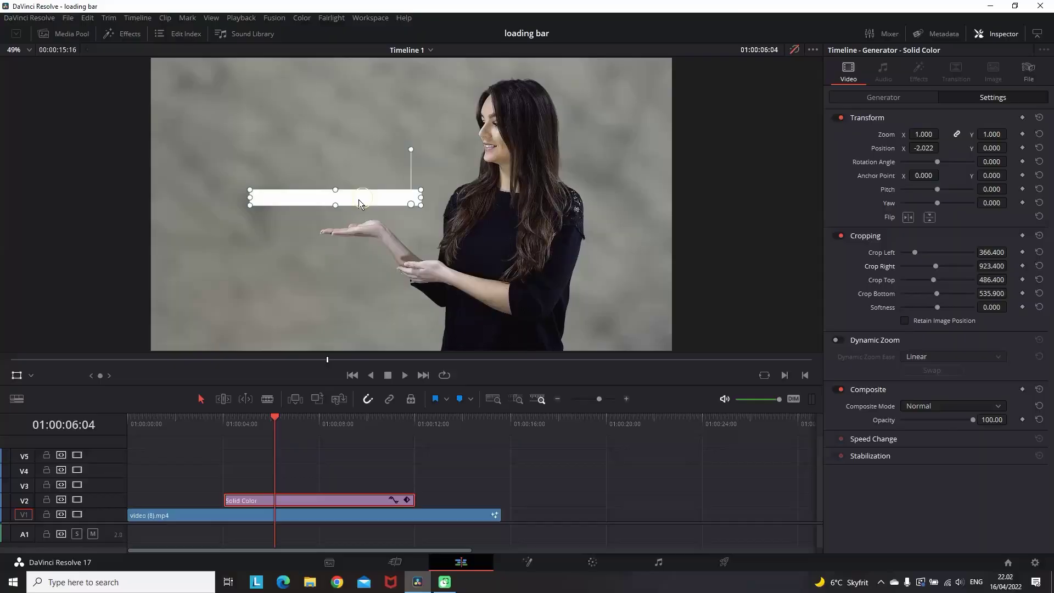
{"action": "left_click_drag", "start_coordinate": [358, 199], "coordinate": [368, 362]}
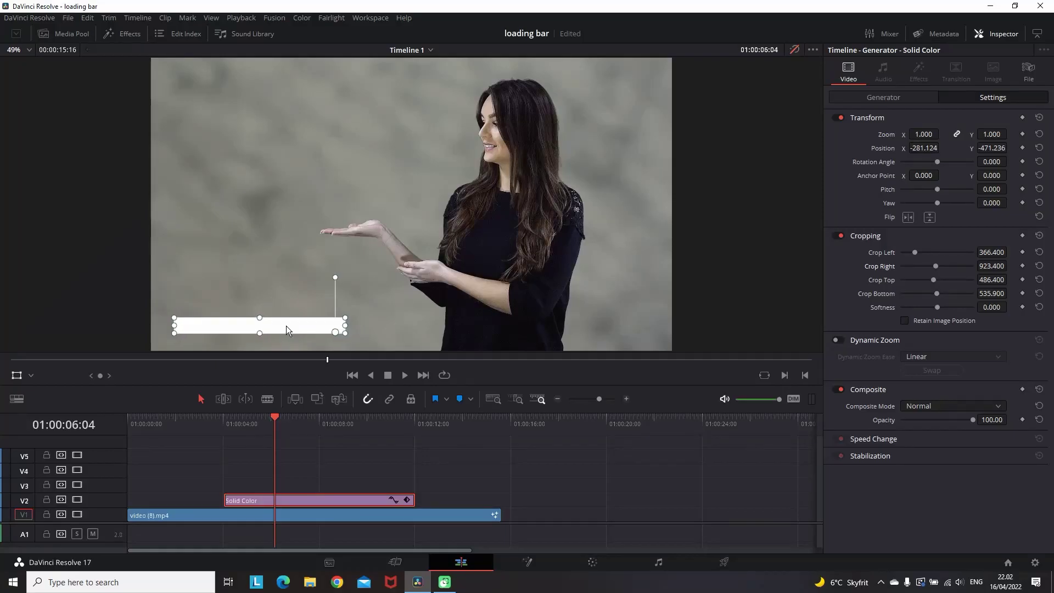
{"action": "left_click_drag", "start_coordinate": [286, 326], "coordinate": [275, 331]}
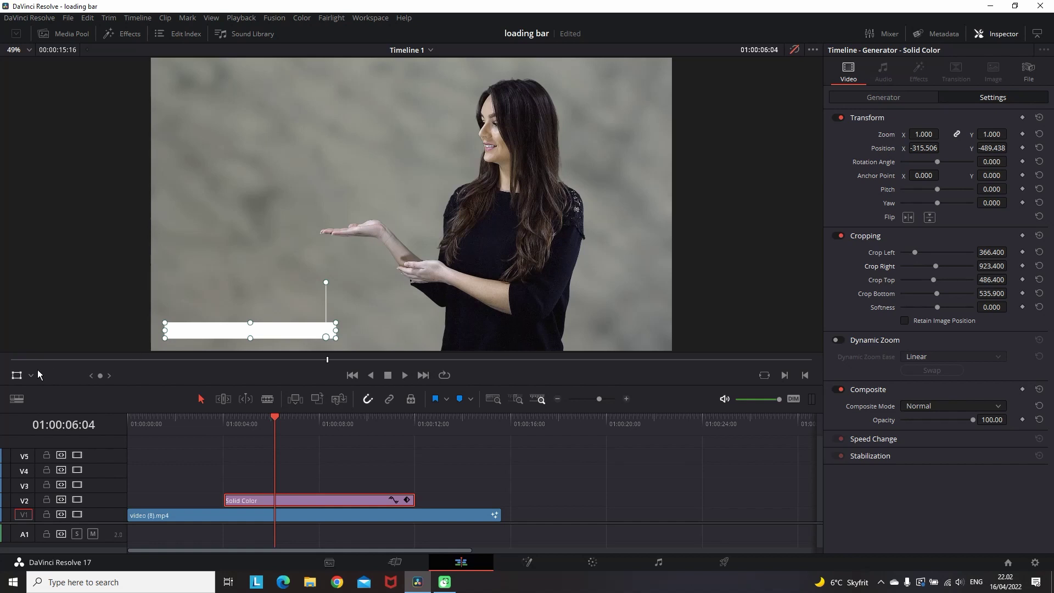
{"action": "left_click", "coordinate": [16, 376]}
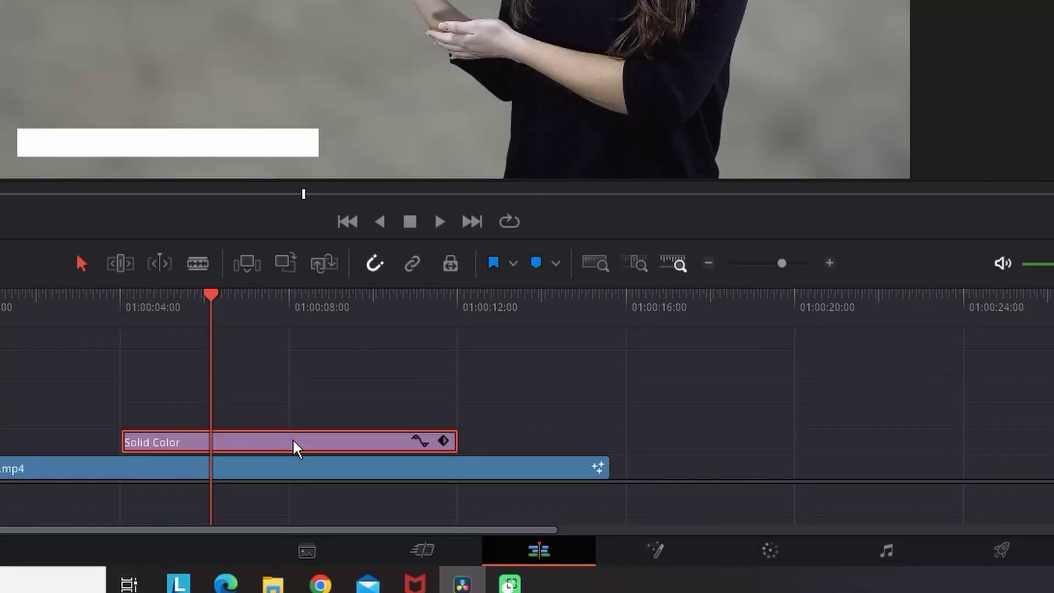
Duplicate the white bar onto V3 and recolour the copy light pink (#ffacf7)
{"action": "left_click_drag", "start_coordinate": [292, 439], "coordinate": [292, 420]}
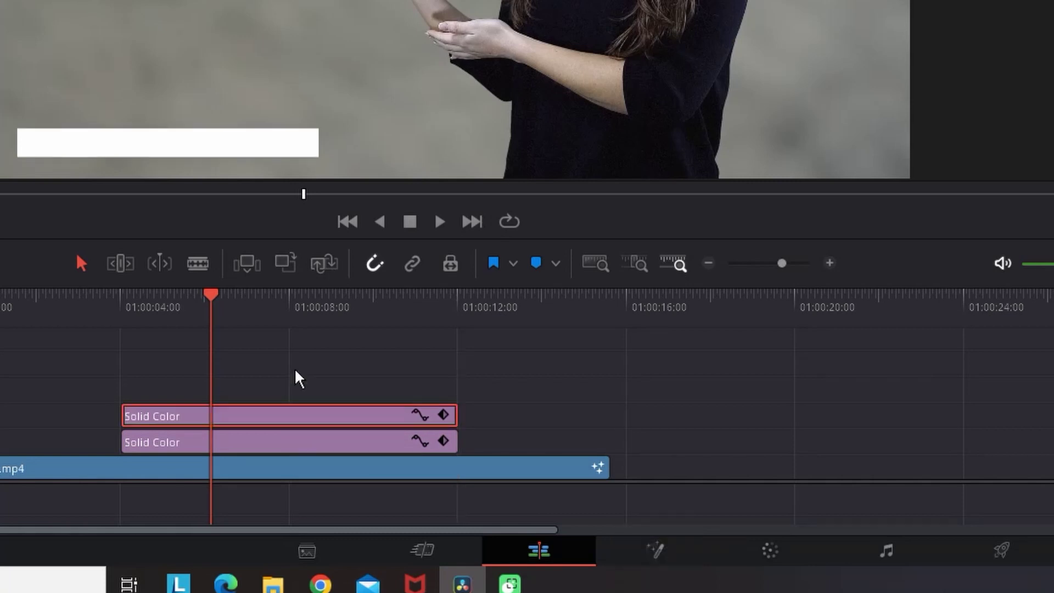
{"action": "left_click", "coordinate": [292, 413]}
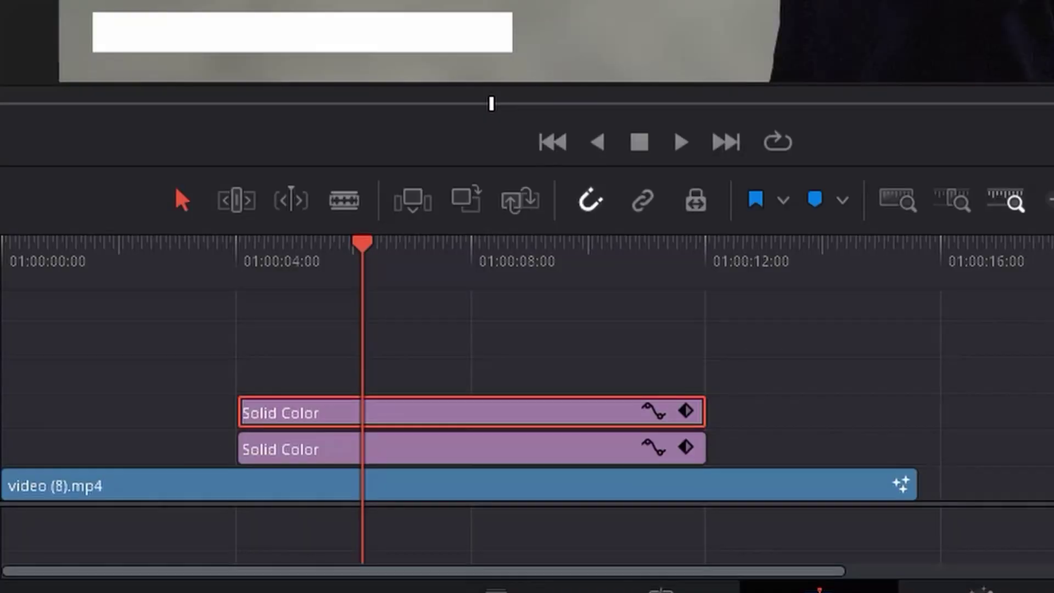
{"action": "left_click", "coordinate": [800, 275]}
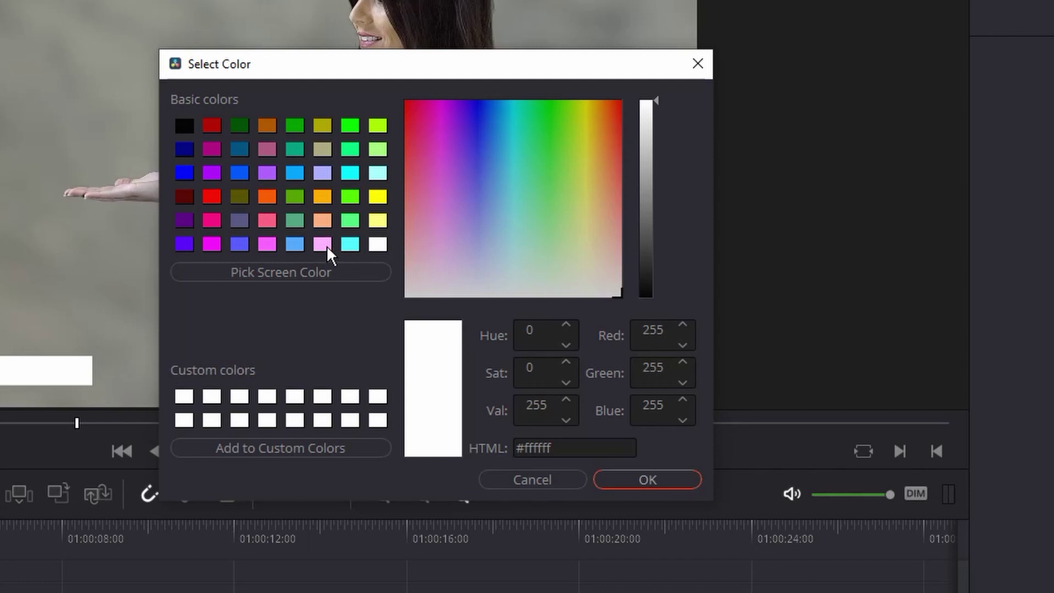
{"action": "left_click", "coordinate": [323, 243]}
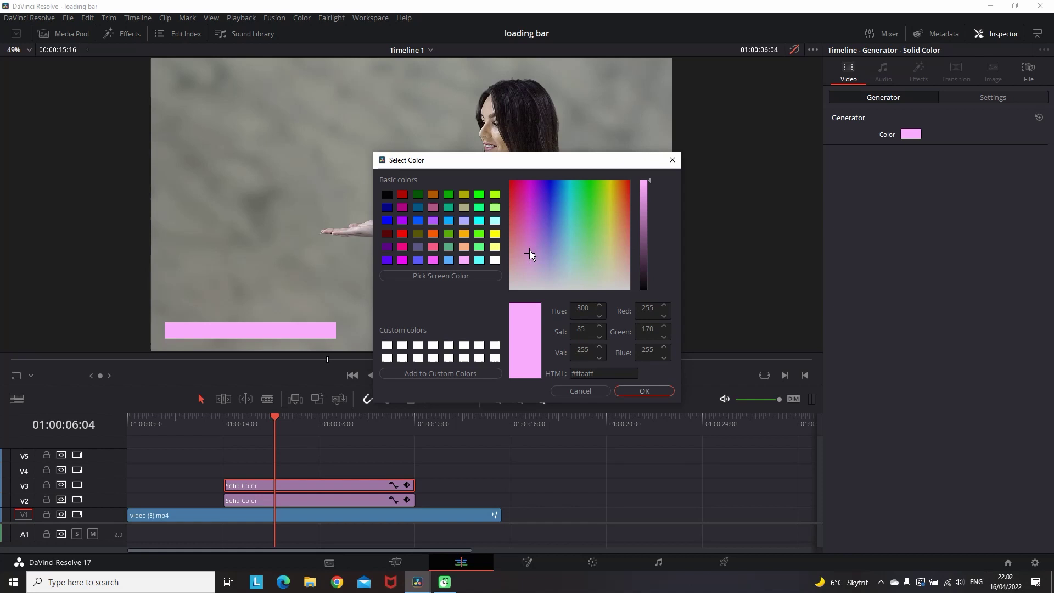
{"action": "left_click", "coordinate": [530, 255]}
{"action": "left_click_drag", "start_coordinate": [528, 259], "coordinate": [528, 255]}
{"action": "left_click", "coordinate": [638, 391]}
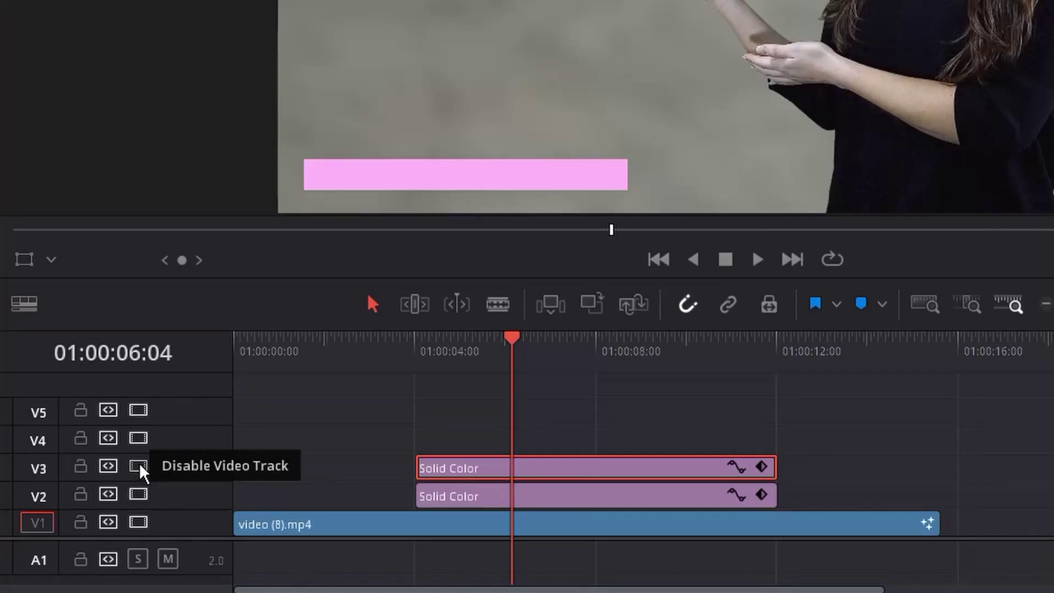
Toggle the pink bar's track off and on to compare it with the white bar
{"action": "left_click", "coordinate": [77, 485]}
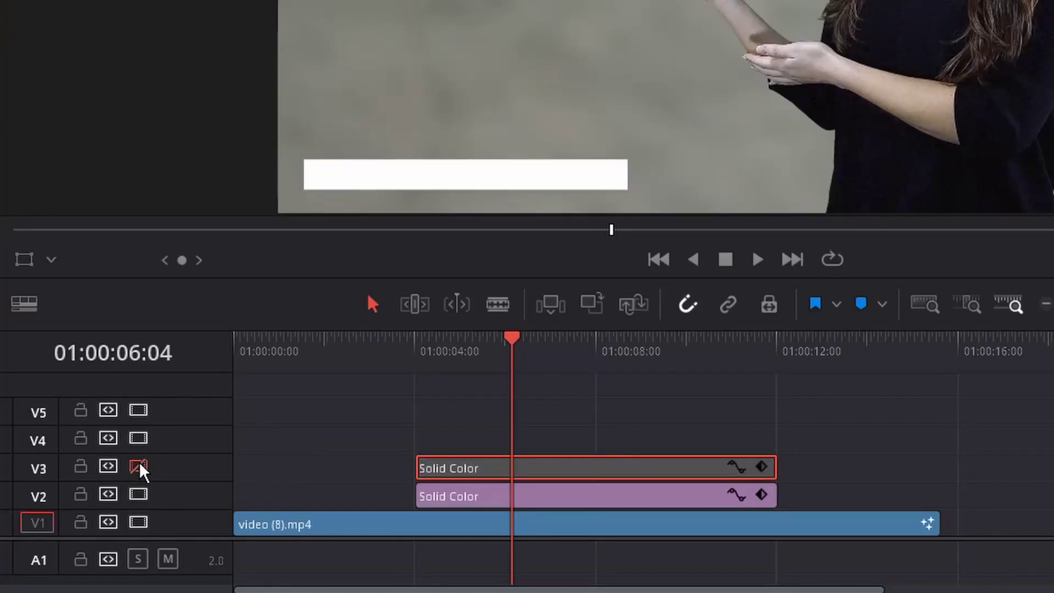
{"action": "left_click", "coordinate": [77, 485]}
{"action": "left_click", "coordinate": [140, 468]}
{"action": "left_click", "coordinate": [140, 467]}
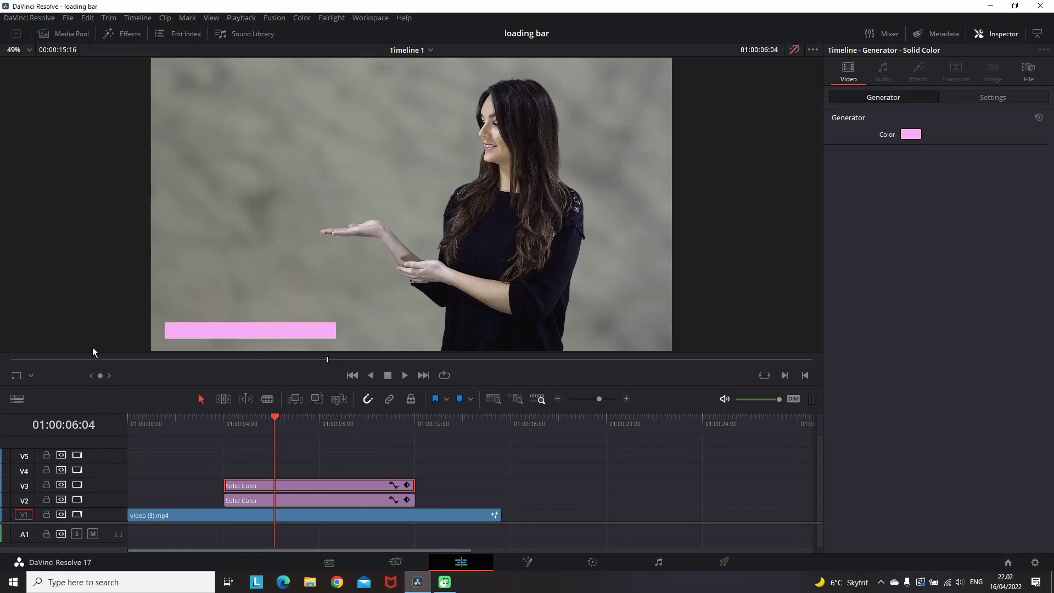
Add a Text title on V4 and extend it to about 01:00:10
{"action": "left_click", "coordinate": [19, 376]}
{"action": "left_click", "coordinate": [122, 34]}
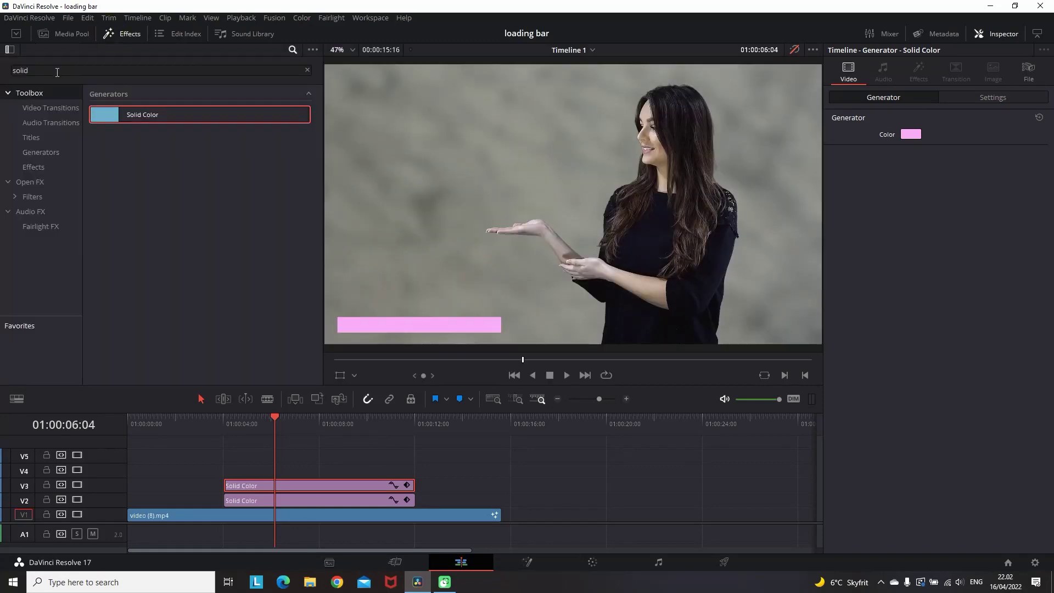
{"action": "left_click", "coordinate": [34, 138]}
{"action": "left_click", "coordinate": [307, 70]}
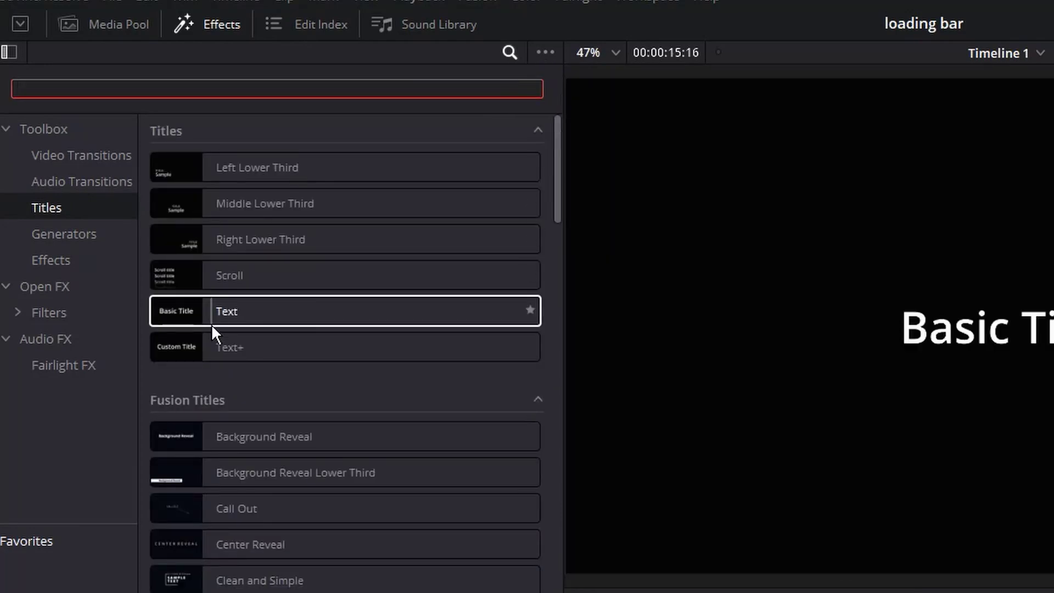
{"action": "left_click_drag", "start_coordinate": [212, 324], "coordinate": [312, 387]}
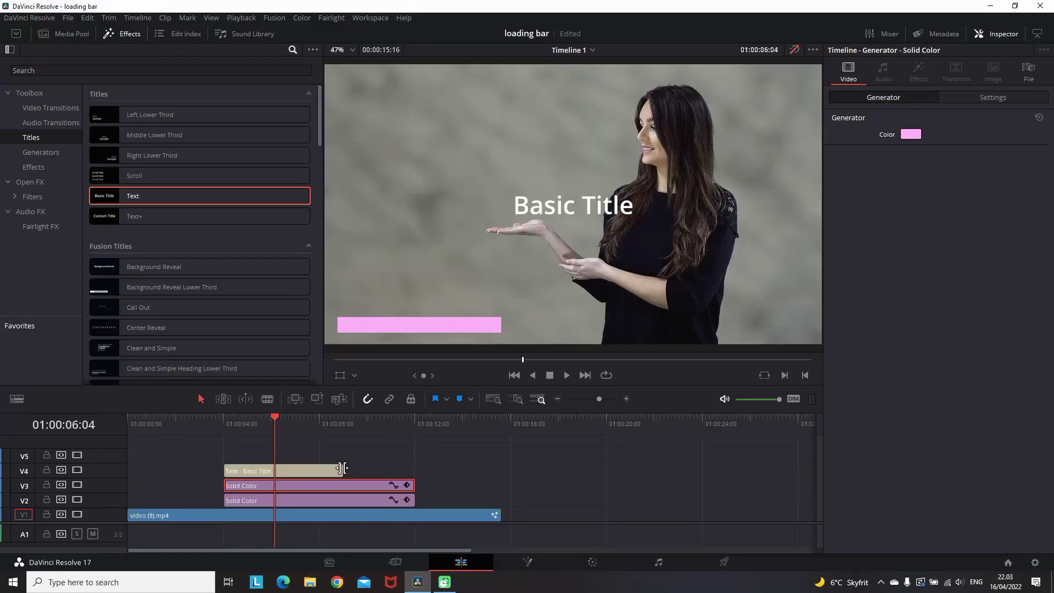
{"action": "left_click_drag", "start_coordinate": [342, 468], "coordinate": [416, 470]}
{"action": "left_click", "coordinate": [125, 40]}
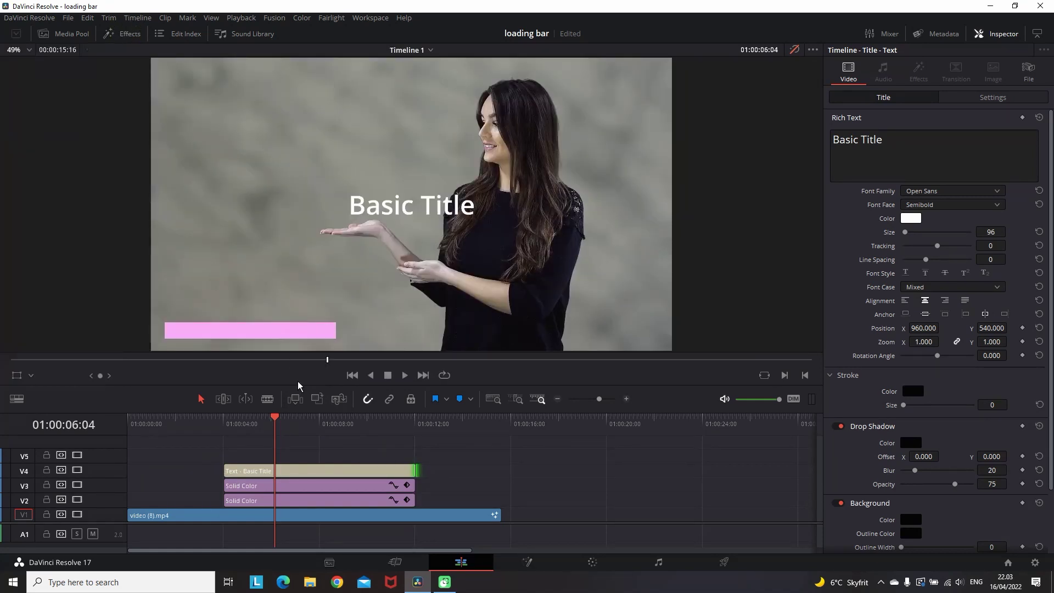
Change the title text to 'Real-Estate' in the Intro font
{"action": "left_click", "coordinate": [909, 144]}
{"action": "key", "text": "ctrl+a"}
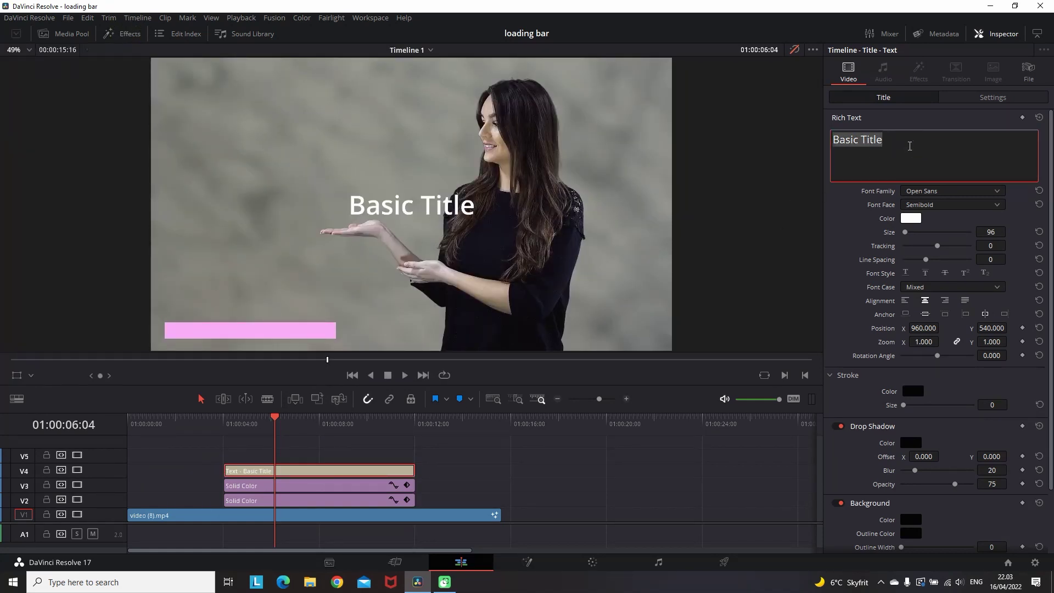
{"action": "type", "text": "Real-Estate"}
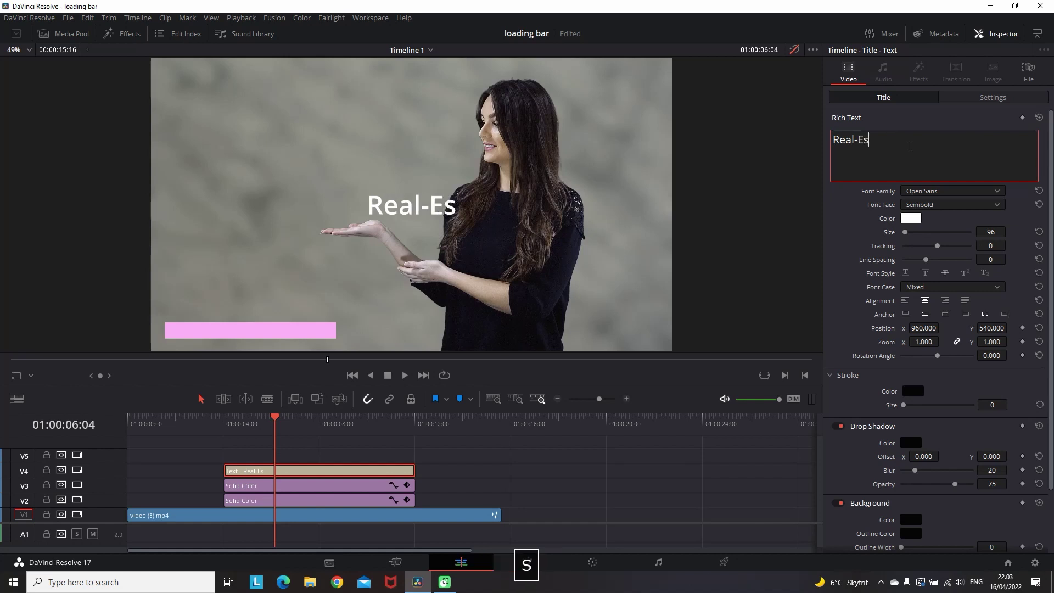
{"action": "left_click", "coordinate": [933, 191]}
{"action": "scroll", "coordinate": [928, 208], "scroll_direction": "up", "scroll_amount": 10}
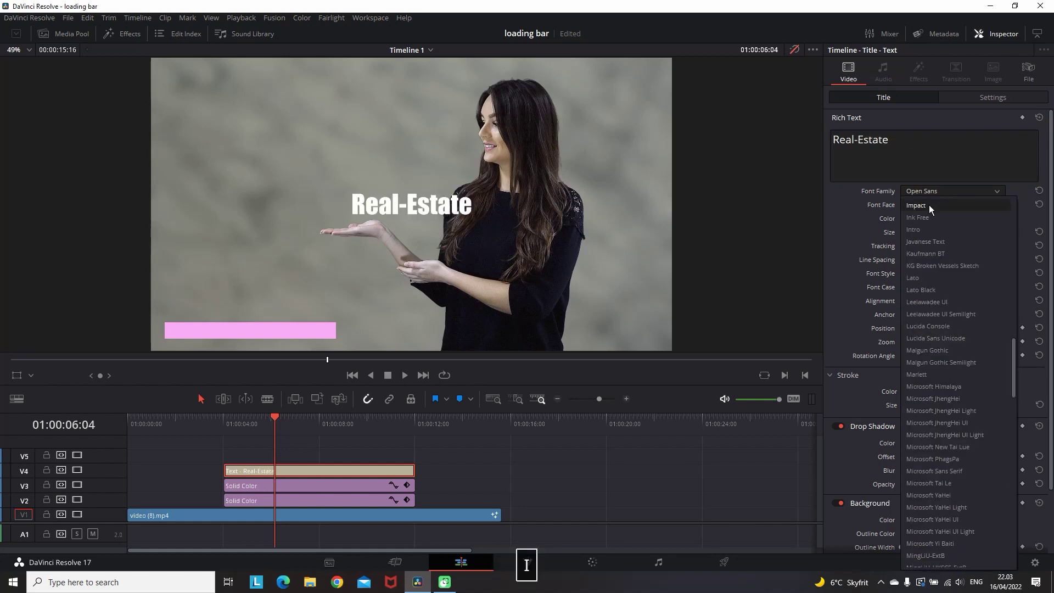
{"action": "left_click", "coordinate": [921, 228]}
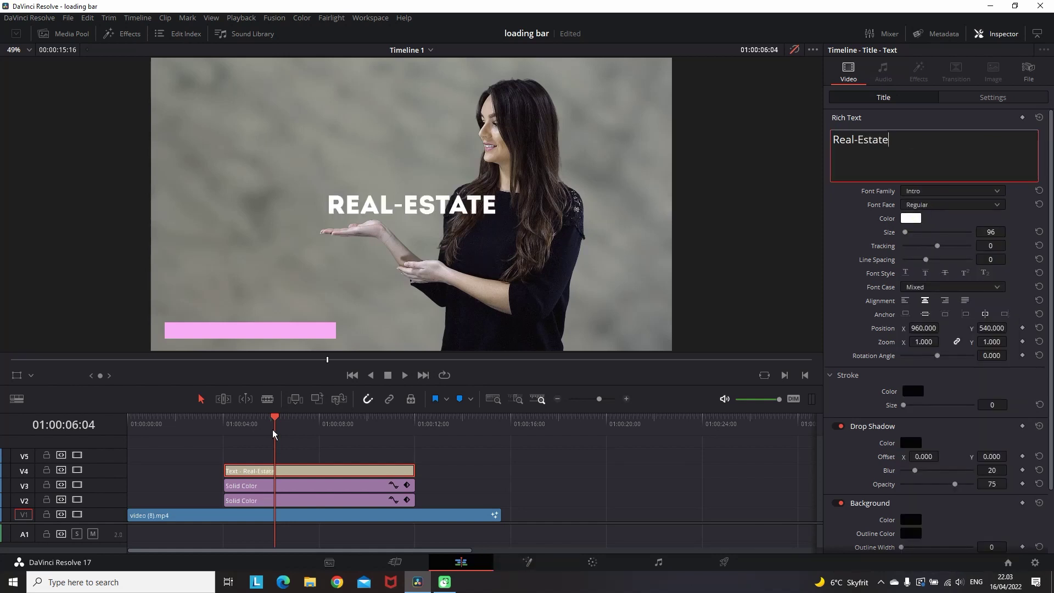
Move the Real-Estate title down-left to sit just above the pink bar
{"action": "left_click", "coordinate": [16, 375]}
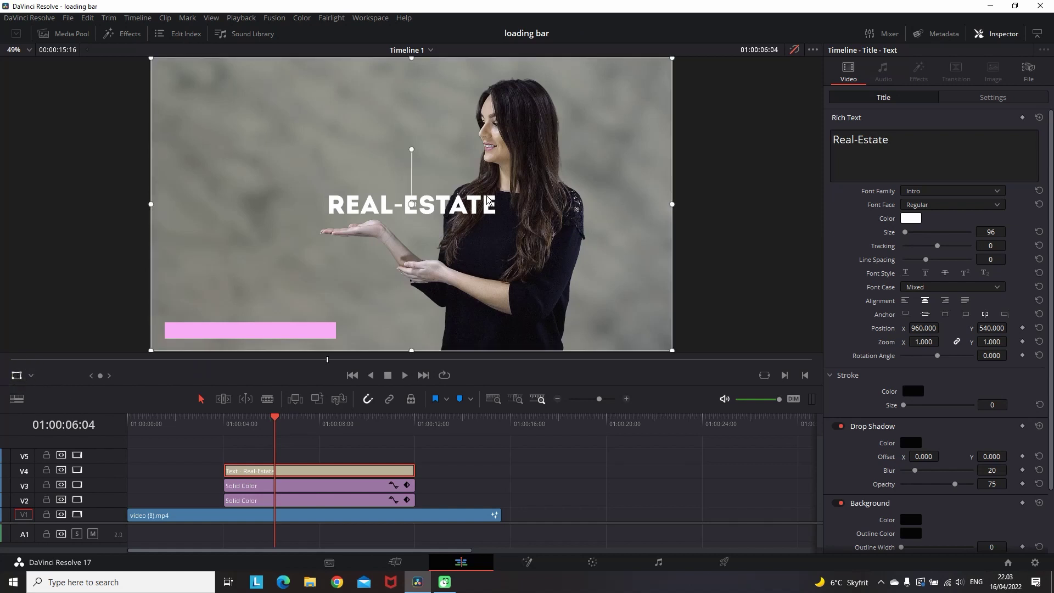
{"action": "left_click_drag", "start_coordinate": [471, 202], "coordinate": [325, 296]}
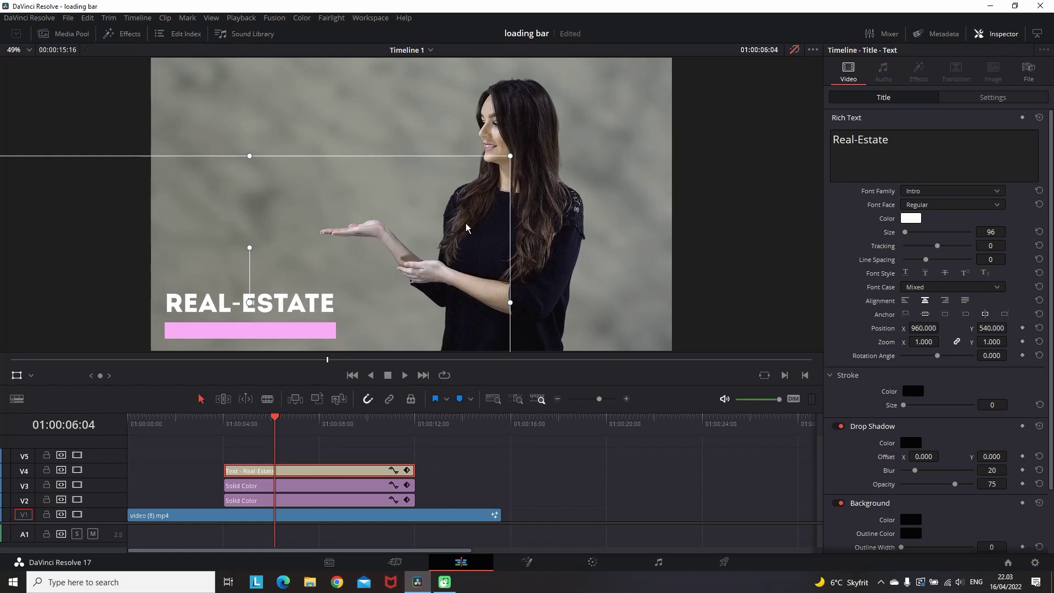
{"action": "left_click", "coordinate": [16, 375]}
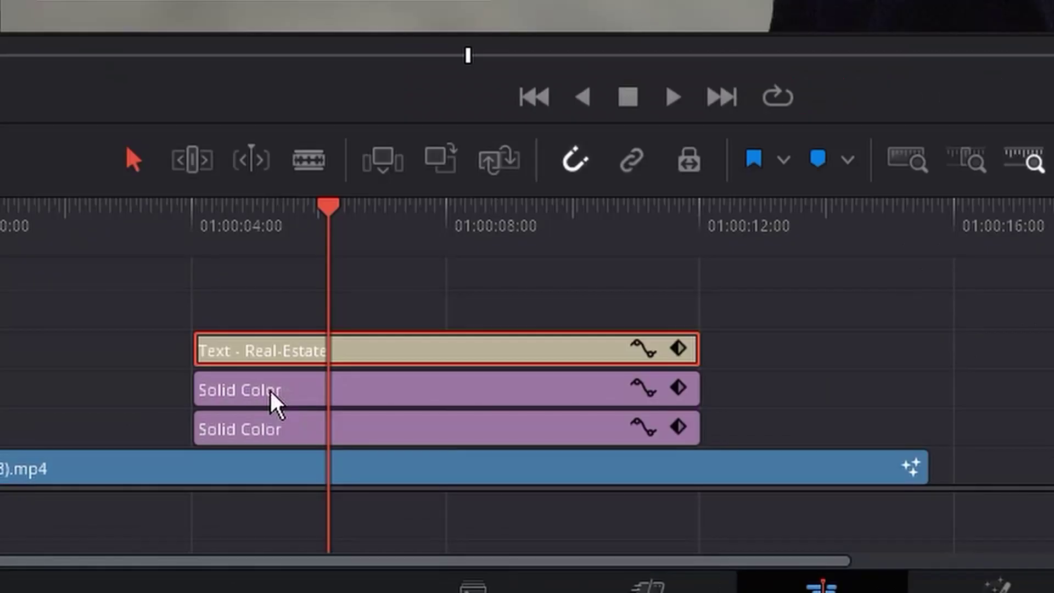
{"action": "left_click", "coordinate": [253, 486]}
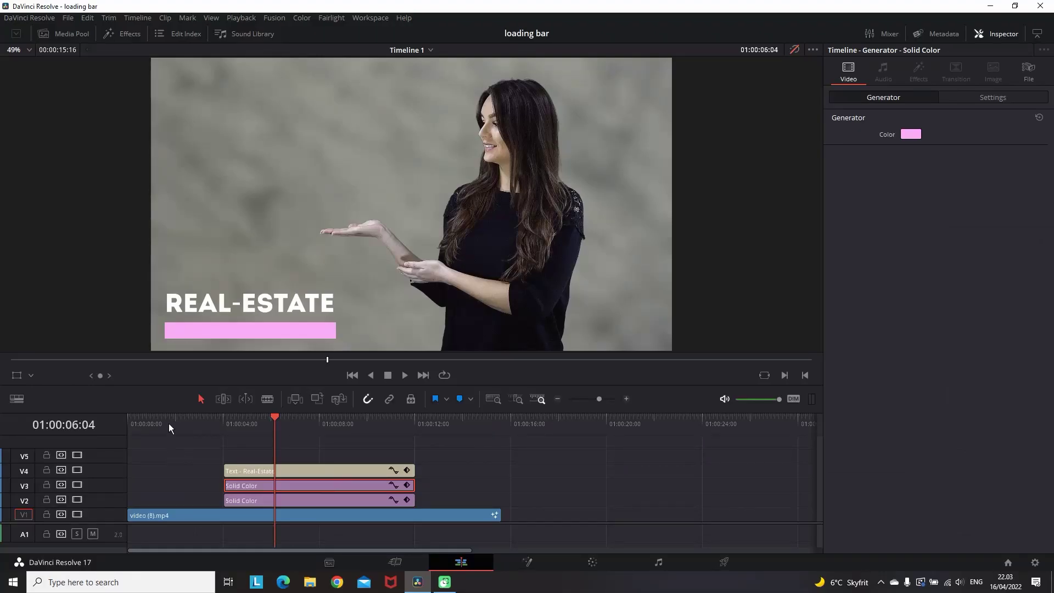
Keyframe the pink bar's Crop Right at 01:00:04:01 so the fill is hidden (1553.6)
{"action": "left_click", "coordinate": [980, 97]}
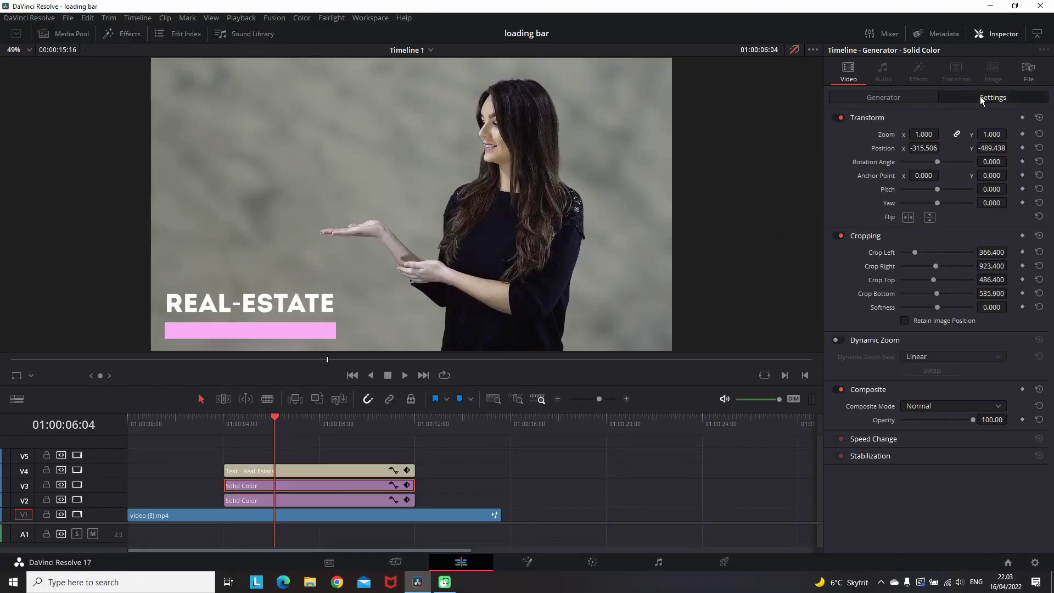
{"action": "left_click", "coordinate": [229, 427]}
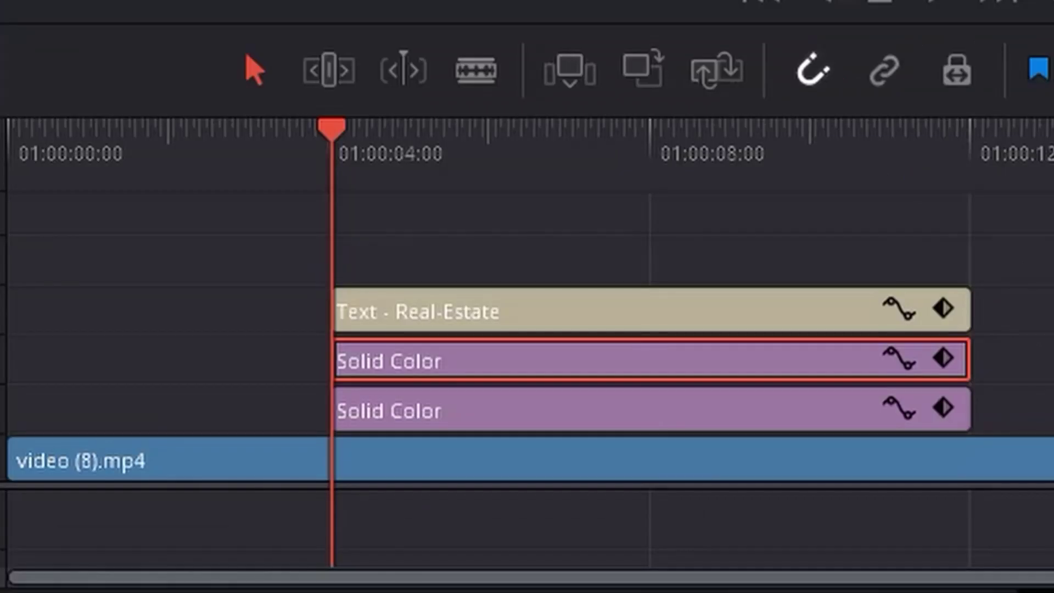
{"action": "left_click_drag", "start_coordinate": [944, 267], "coordinate": [943, 274]}
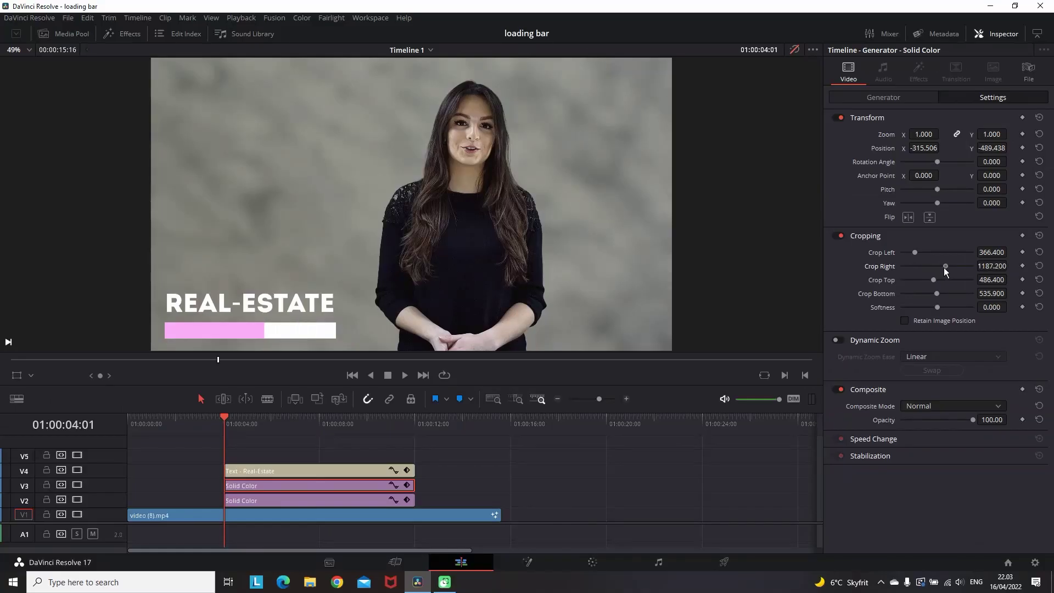
{"action": "key", "text": "ctrl+z"}
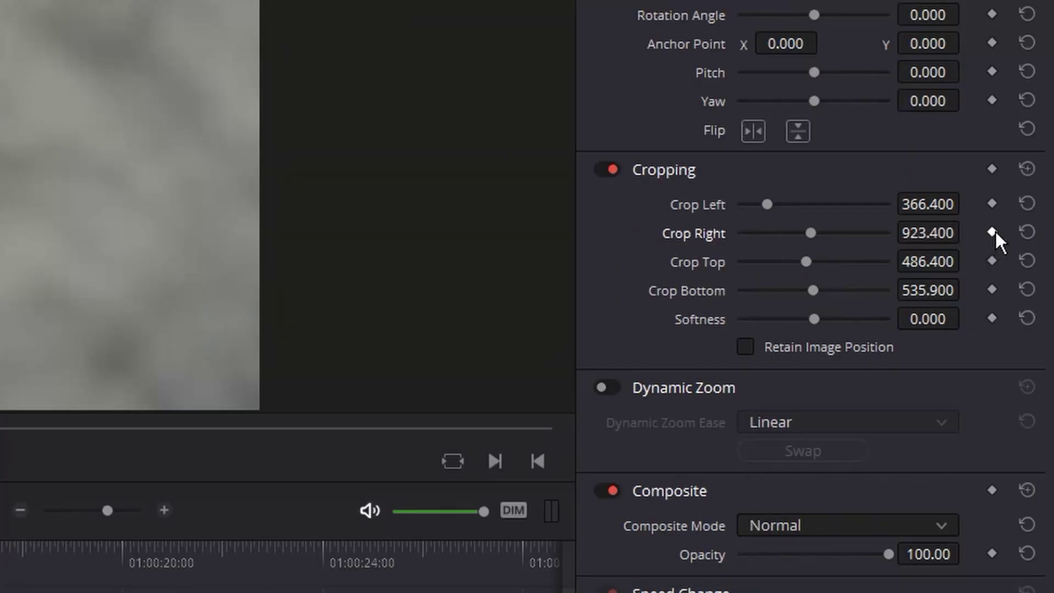
{"action": "left_click", "coordinate": [992, 233]}
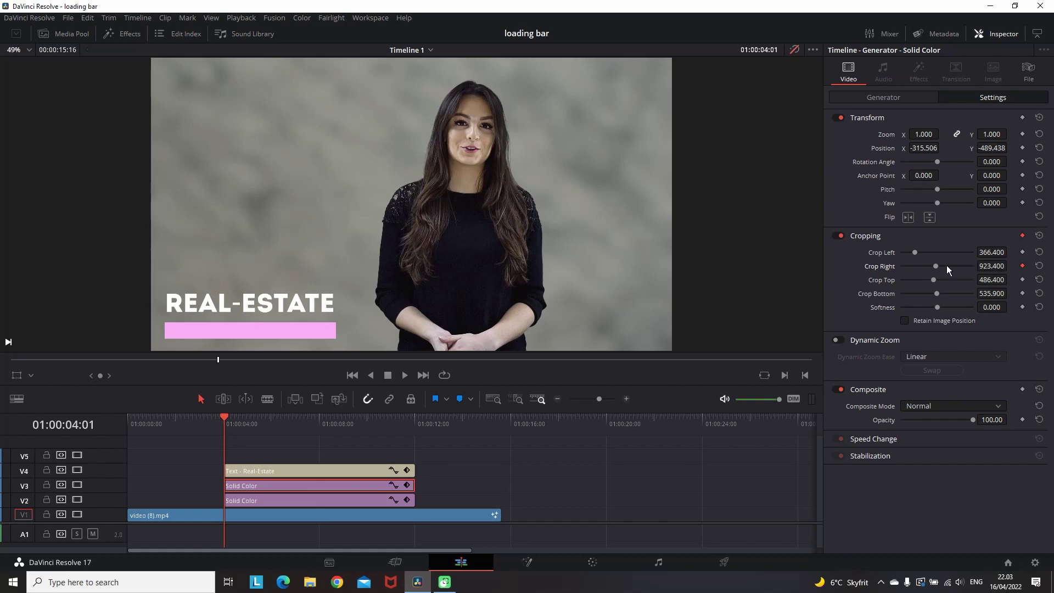
{"action": "left_click_drag", "start_coordinate": [936, 268], "coordinate": [953, 267]}
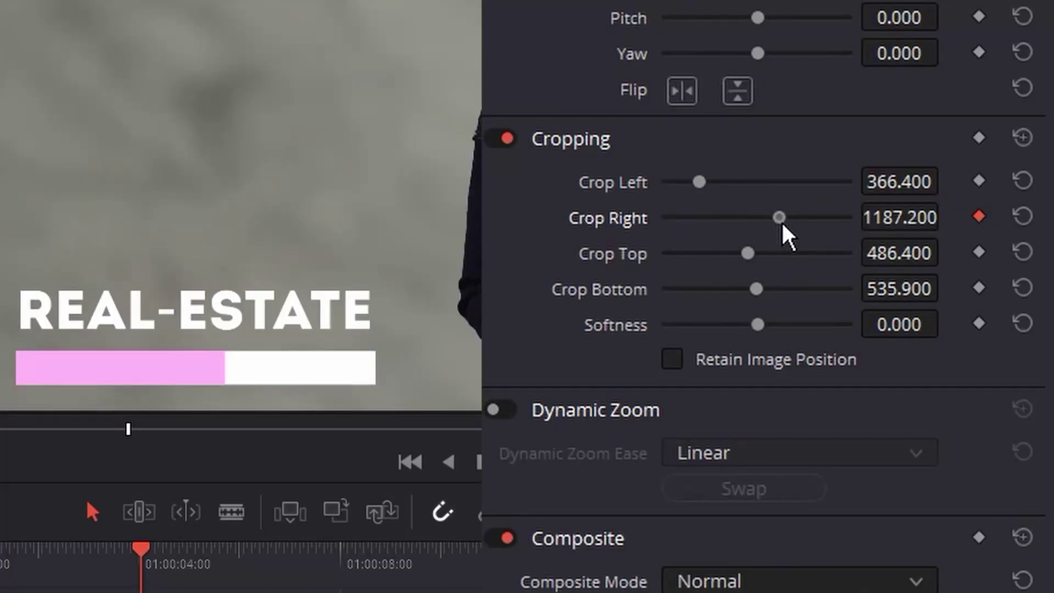
{"action": "left_click_drag", "start_coordinate": [803, 222], "coordinate": [812, 222]}
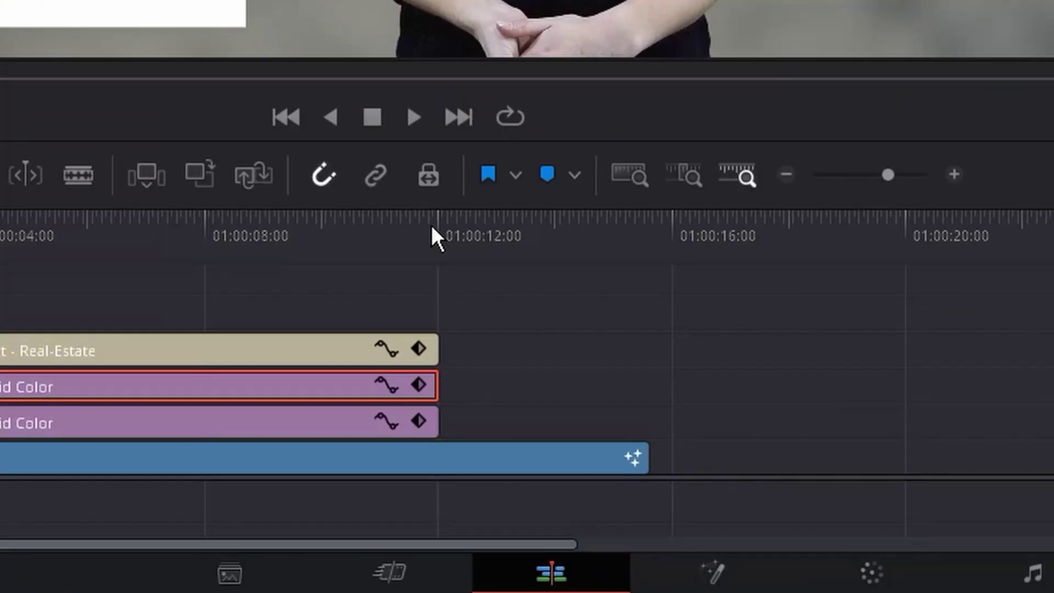
At about 01:00:12:00, reduce Crop Right to about 908.7 so pink fills the bar, then play back
{"action": "left_click", "coordinate": [413, 420]}
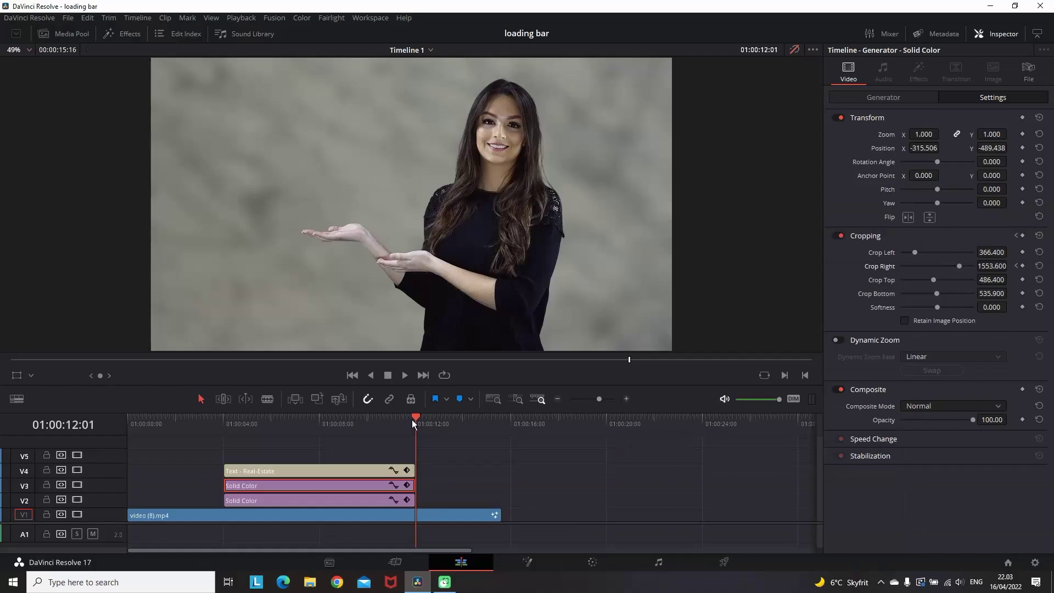
{"action": "key", "text": "Left"}
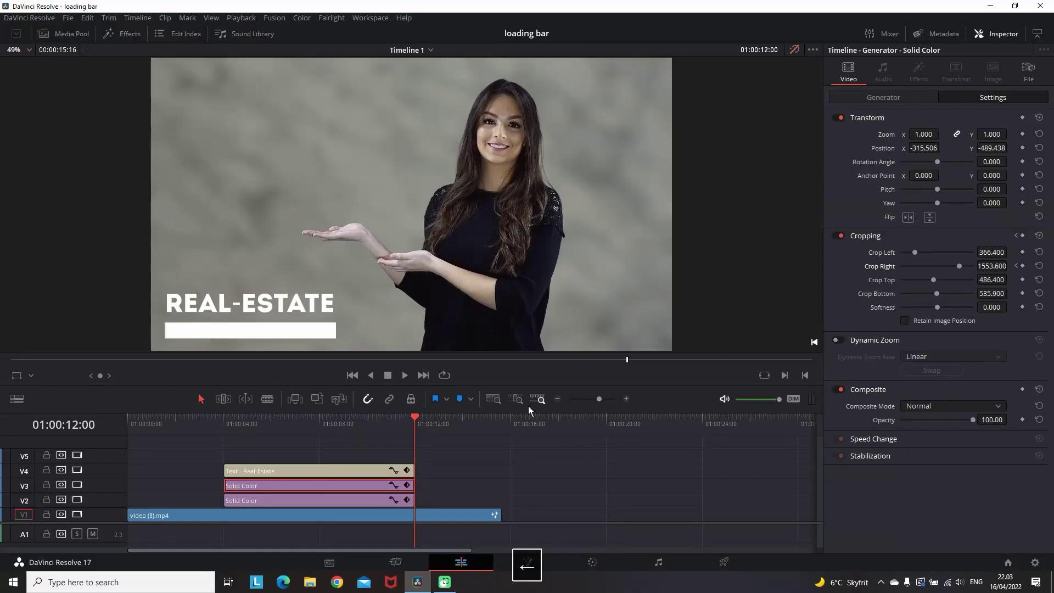
{"action": "left_click_drag", "start_coordinate": [960, 265], "coordinate": [948, 265]}
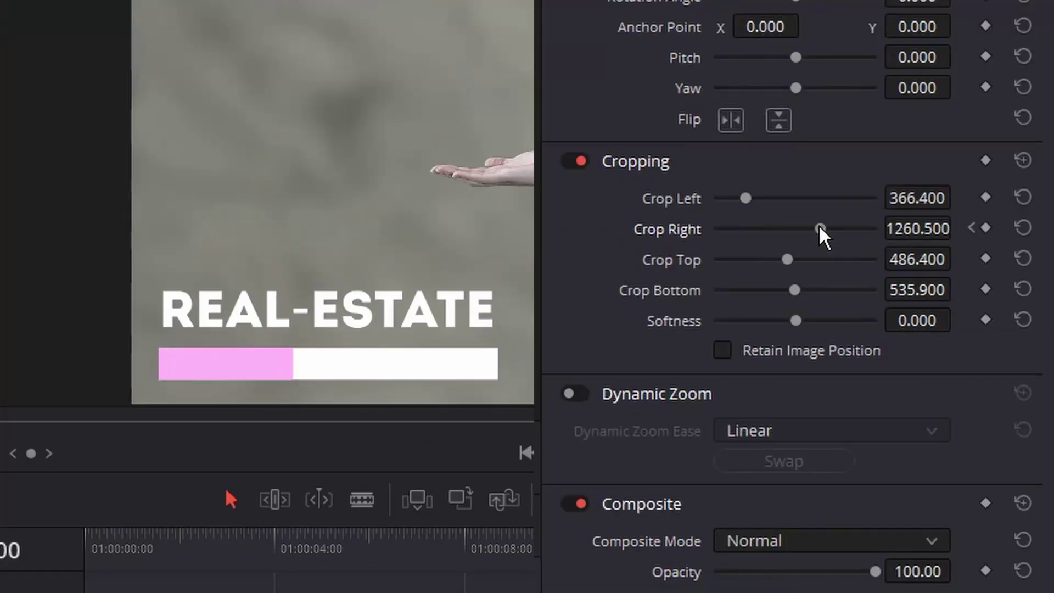
{"action": "left_click_drag", "start_coordinate": [819, 227], "coordinate": [791, 228]}
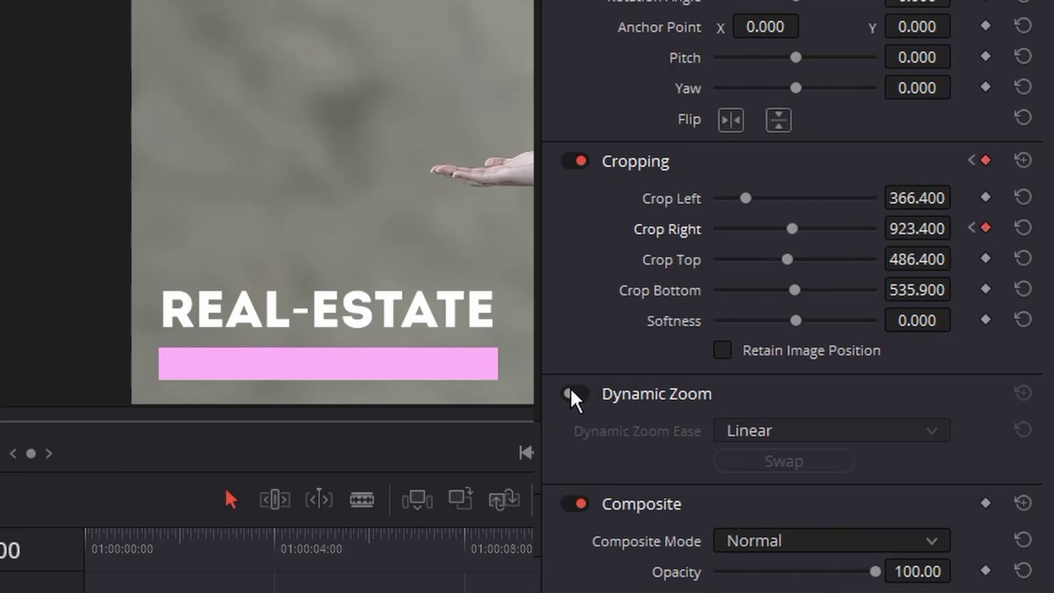
{"action": "key", "text": "space"}
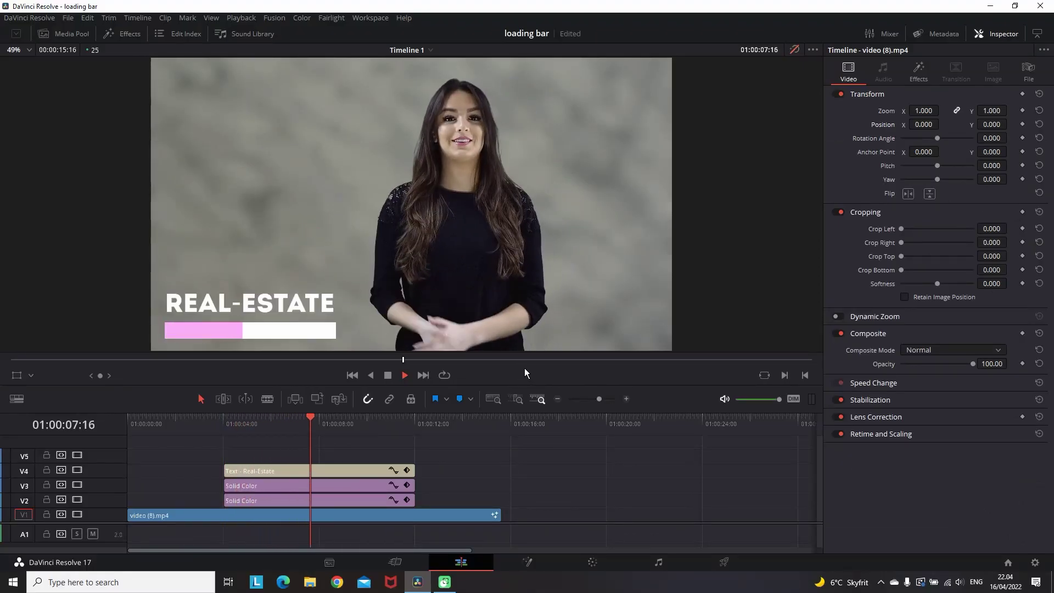
Merge the V2–V4 title and solid clips into a compound clip named 'loading'
{"action": "left_click", "coordinate": [386, 374]}
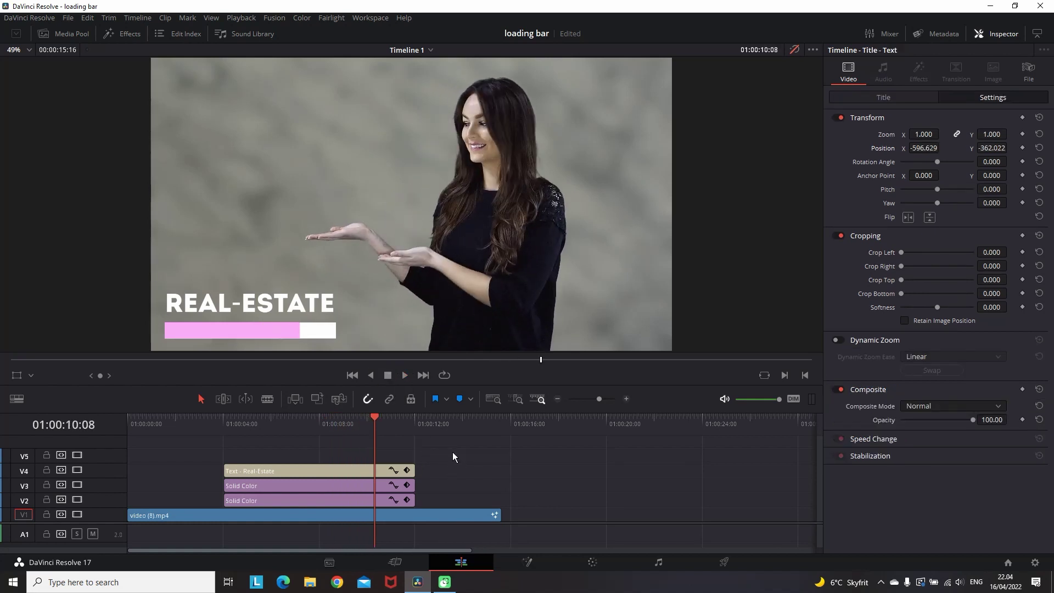
{"action": "left_click_drag", "start_coordinate": [453, 452], "coordinate": [391, 499]}
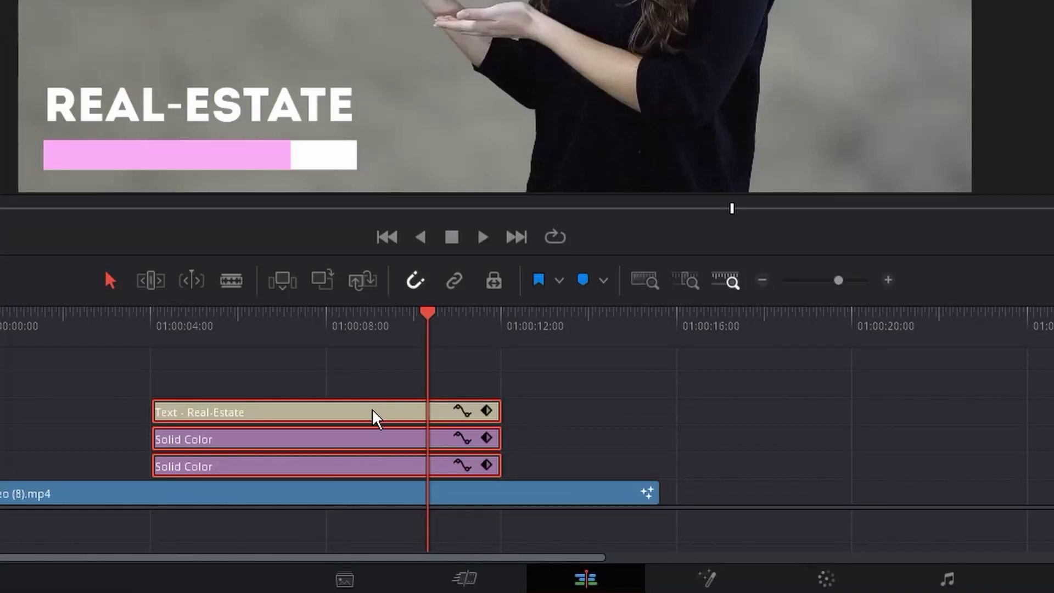
{"action": "right_click", "coordinate": [373, 417]}
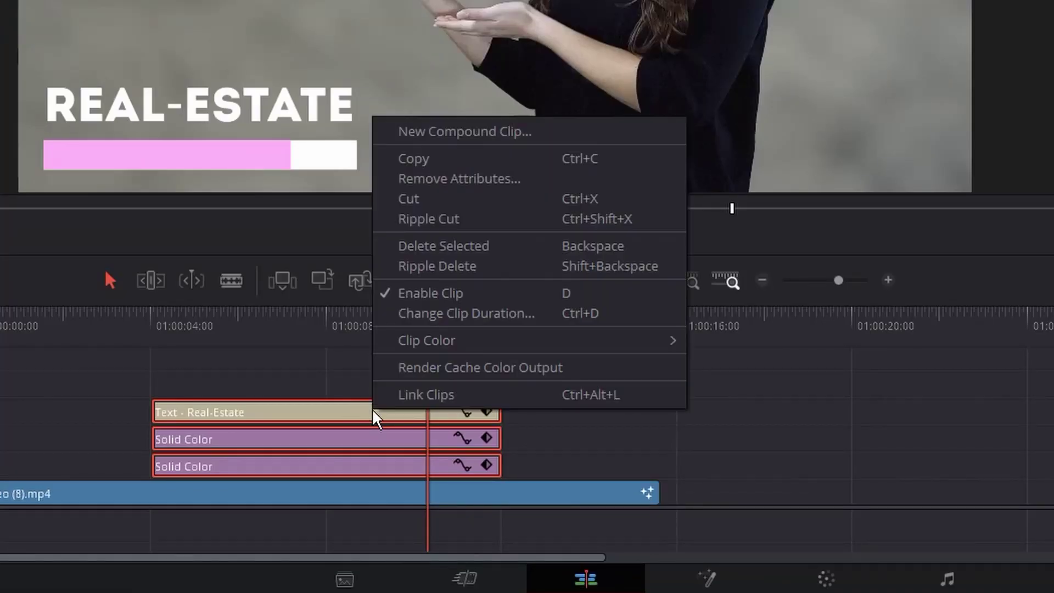
{"action": "left_click", "coordinate": [497, 137]}
{"action": "type", "text": "loading"}
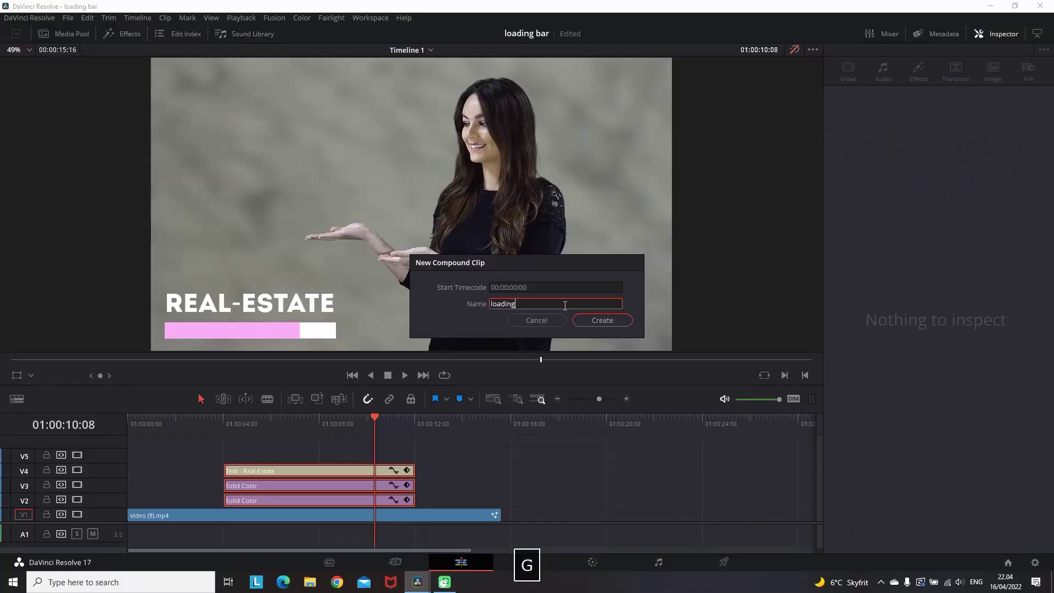
{"action": "left_click", "coordinate": [599, 319]}
{"action": "left_click", "coordinate": [344, 461]}
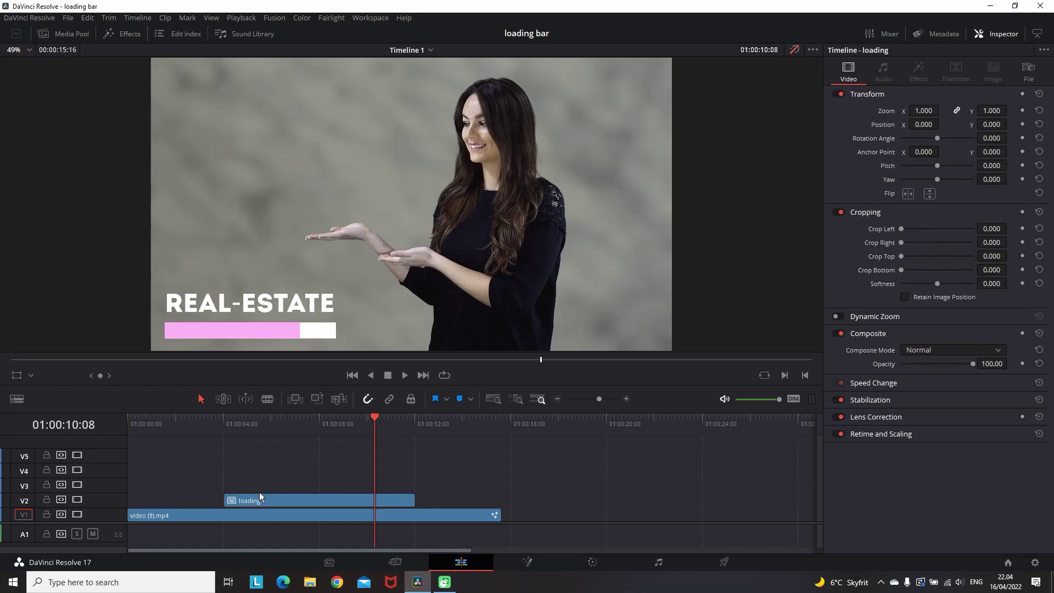
Trial moves and scales on the loading clip, keep zoom 0.950 with a slight nudge, return to its start
{"action": "left_click", "coordinate": [259, 499]}
{"action": "left_click", "coordinate": [14, 375]}
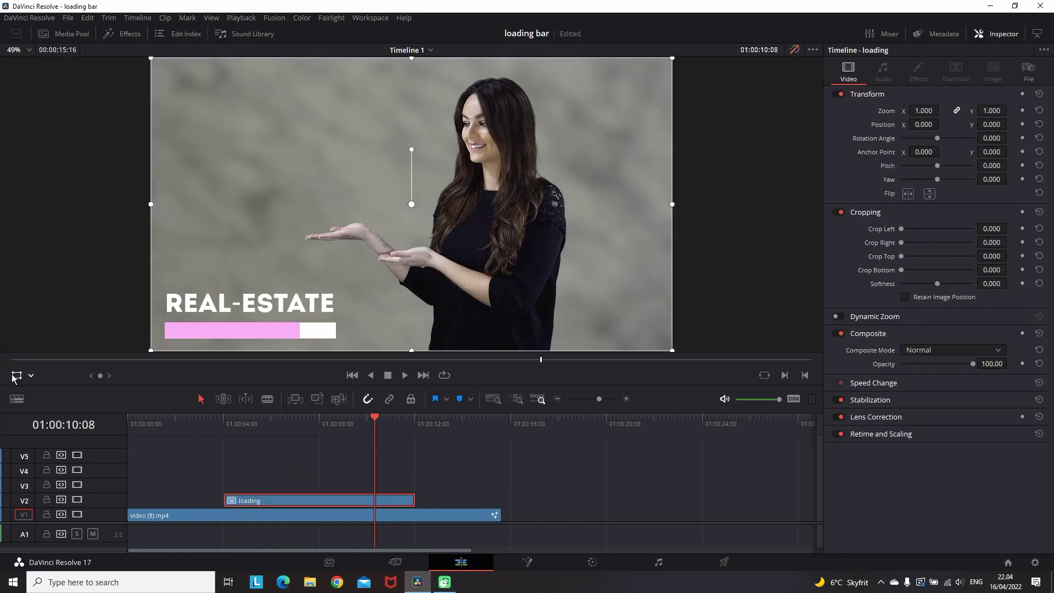
{"action": "key", "text": "shift+Left"}
{"action": "key", "text": "shift+Left"}
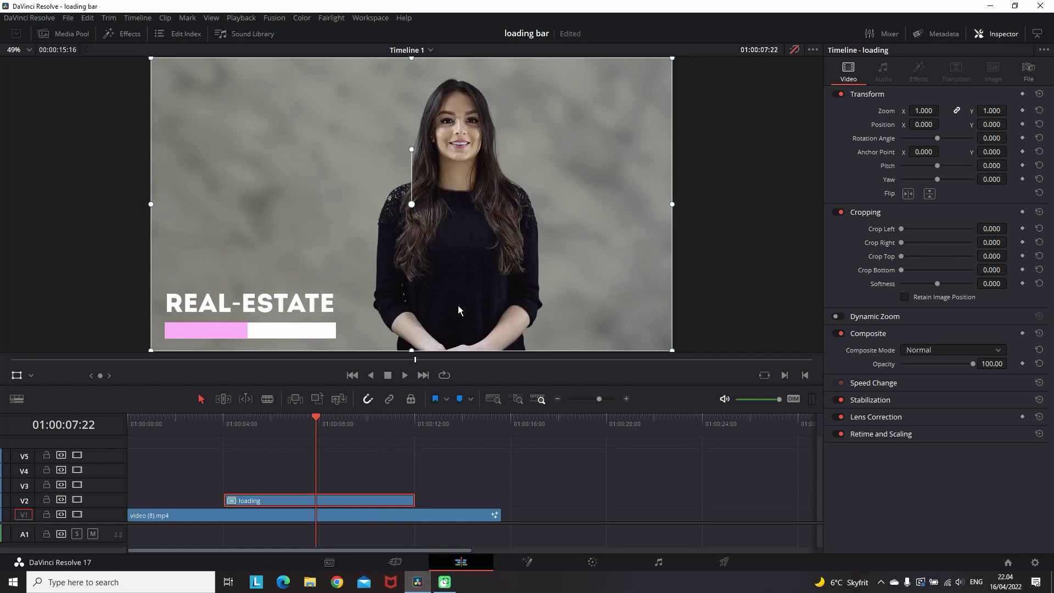
{"action": "mouse_move", "coordinate": [504, 303]}
{"action": "left_mouse_down"}
{"action": "mouse_move", "coordinate": [321, 302]}
{"action": "mouse_move", "coordinate": [489, 294]}
{"action": "left_mouse_up"}
{"action": "key", "text": "ctrl+z"}
{"action": "left_click_drag", "start_coordinate": [924, 110], "coordinate": [723, 173]}
{"action": "key", "text": "ctrl+z"}
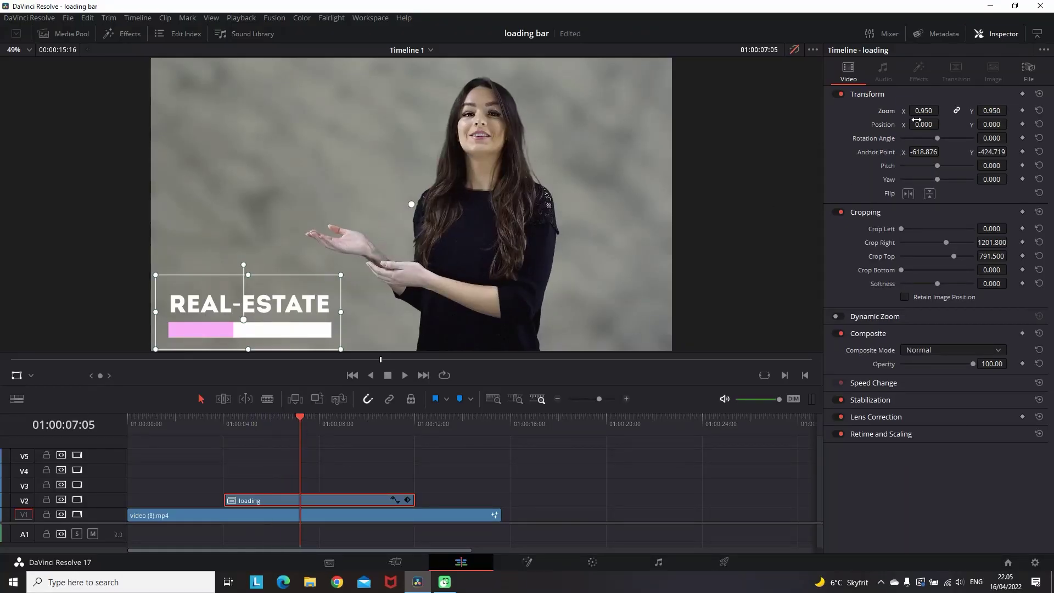
{"action": "mouse_move", "coordinate": [916, 120]}
{"action": "left_mouse_down"}
{"action": "mouse_move", "coordinate": [894, 121]}
{"action": "mouse_move", "coordinate": [933, 121]}
{"action": "mouse_move", "coordinate": [903, 134]}
{"action": "left_mouse_up"}
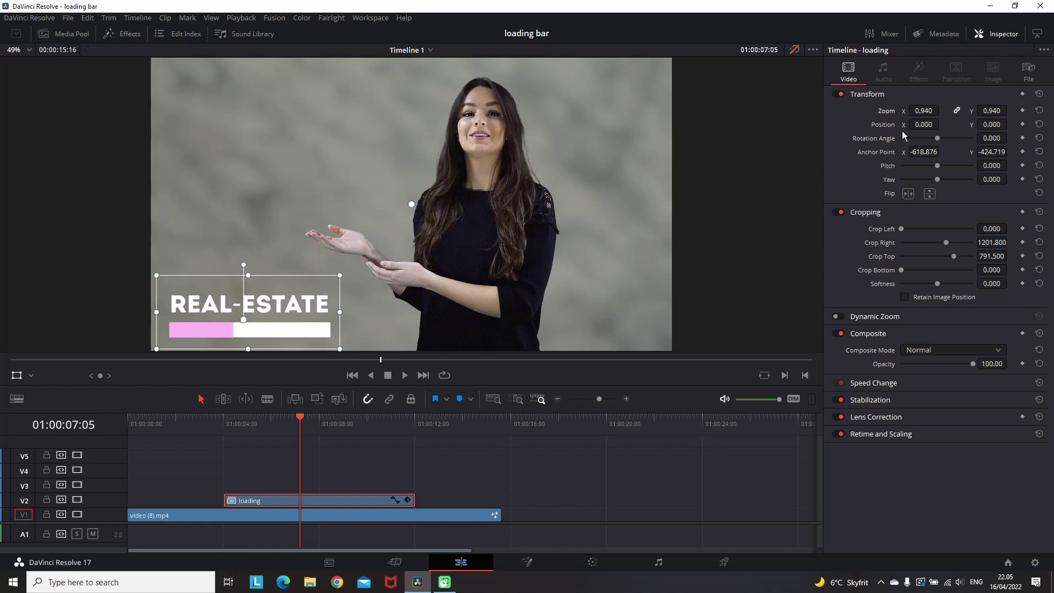
{"action": "key", "text": "ctrl+z"}
{"action": "left_click_drag", "start_coordinate": [293, 305], "coordinate": [280, 321]}
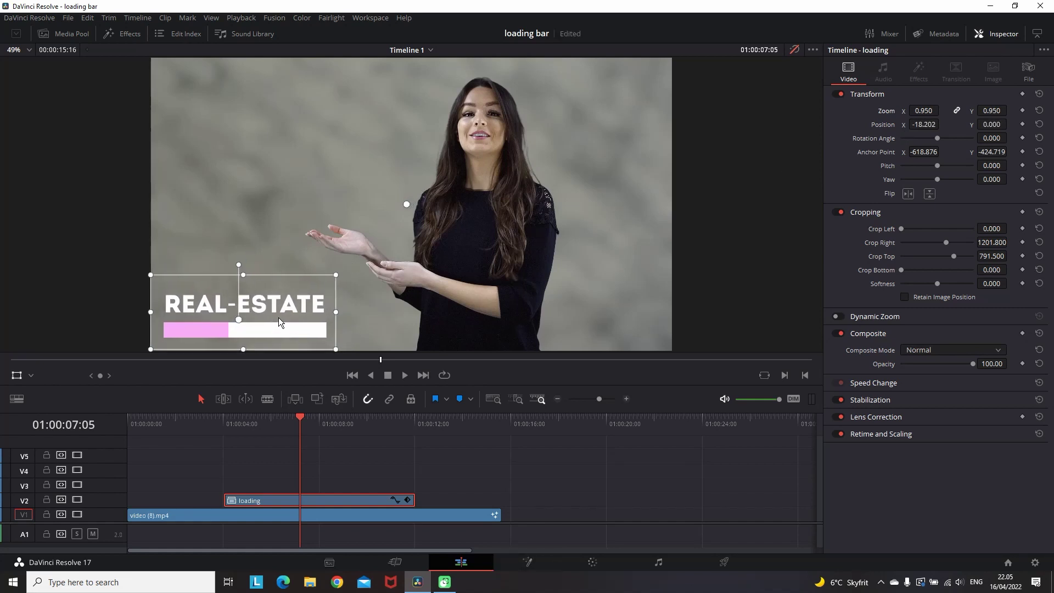
{"action": "left_click", "coordinate": [232, 430]}
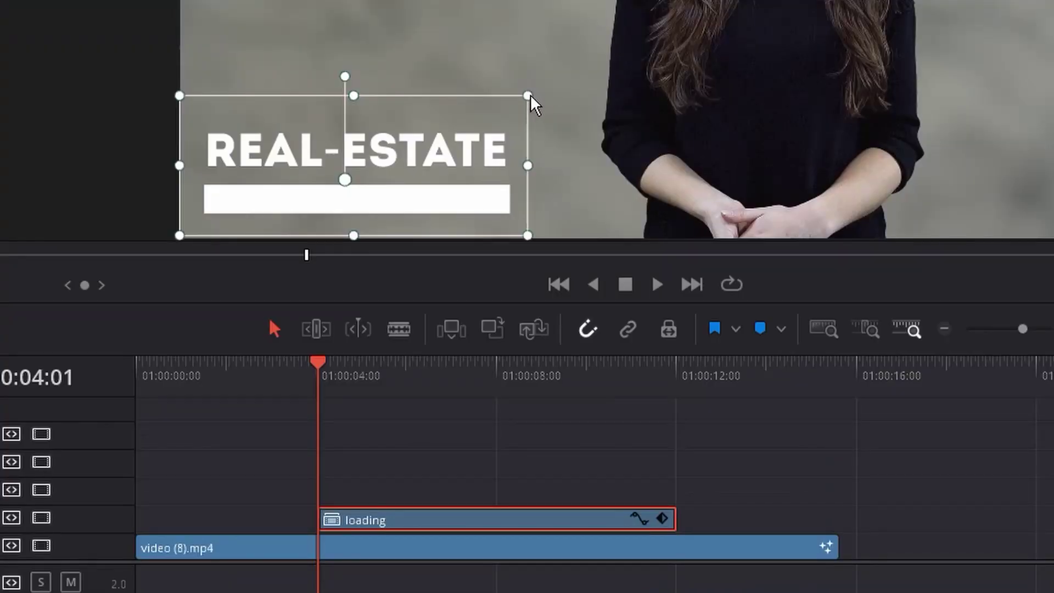
Keyframe the title's zoom from 0.029 up to 1.039, then 0.989, then about 1.0 frame by frame
{"action": "left_click_drag", "start_coordinate": [336, 274], "coordinate": [250, 310]}
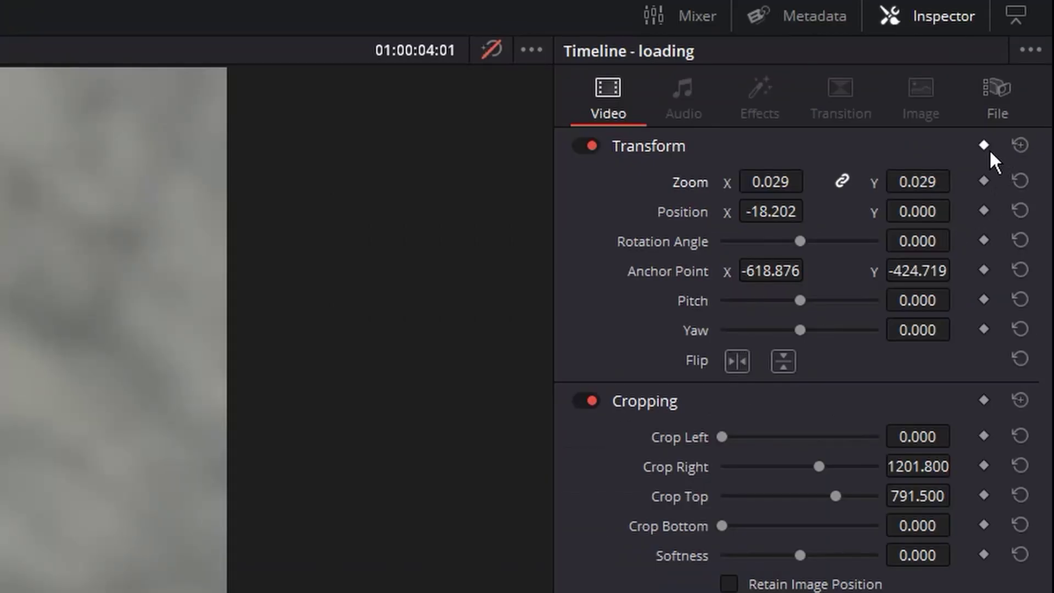
{"action": "left_click", "coordinate": [984, 145]}
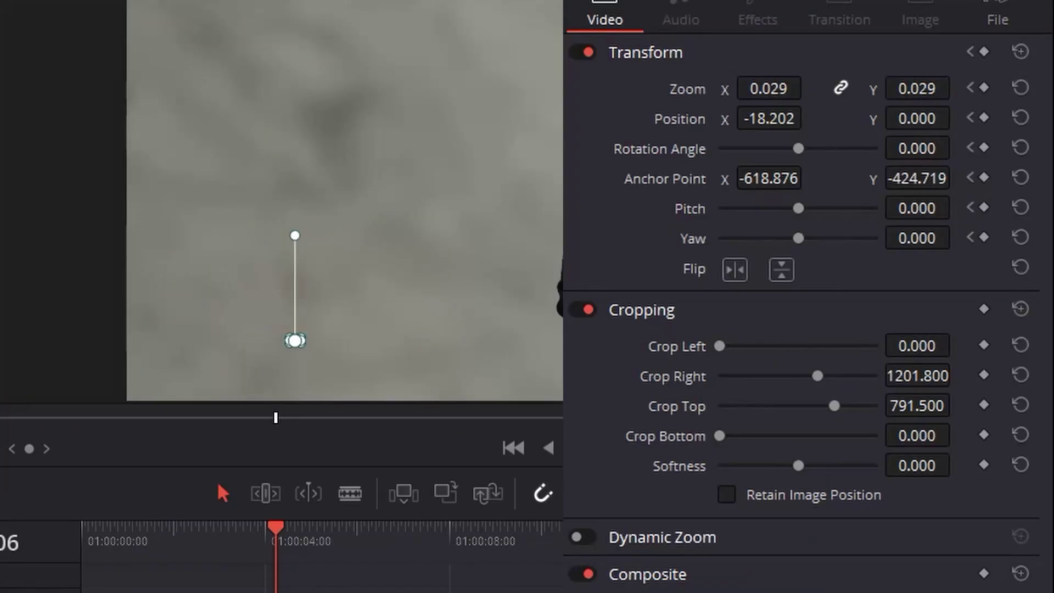
{"action": "left_click_drag", "start_coordinate": [768, 88], "coordinate": [888, 88]}
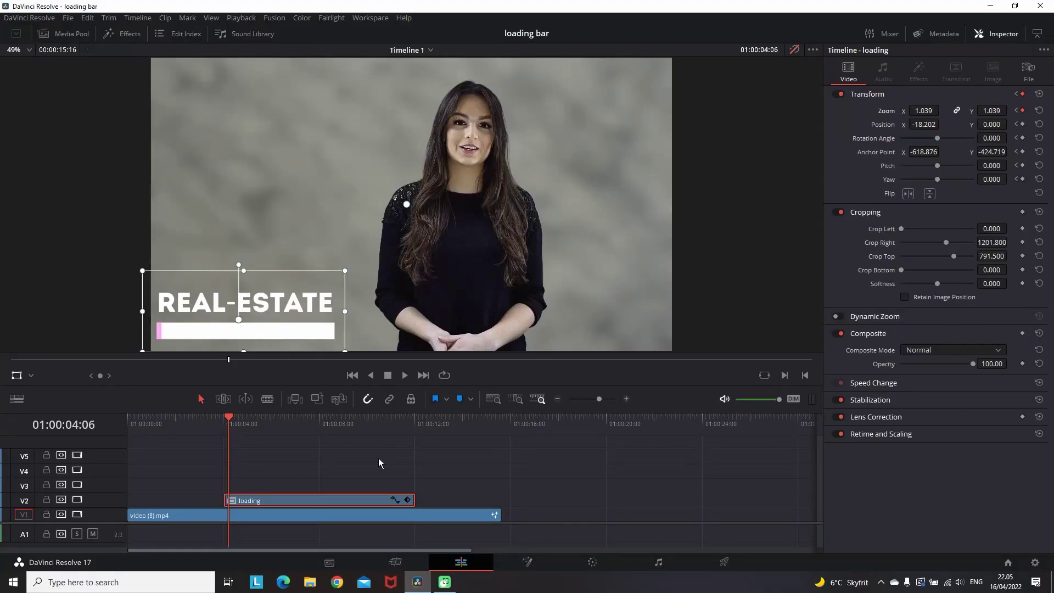
{"action": "key", "text": "Right"}
{"action": "key", "text": "Right"}
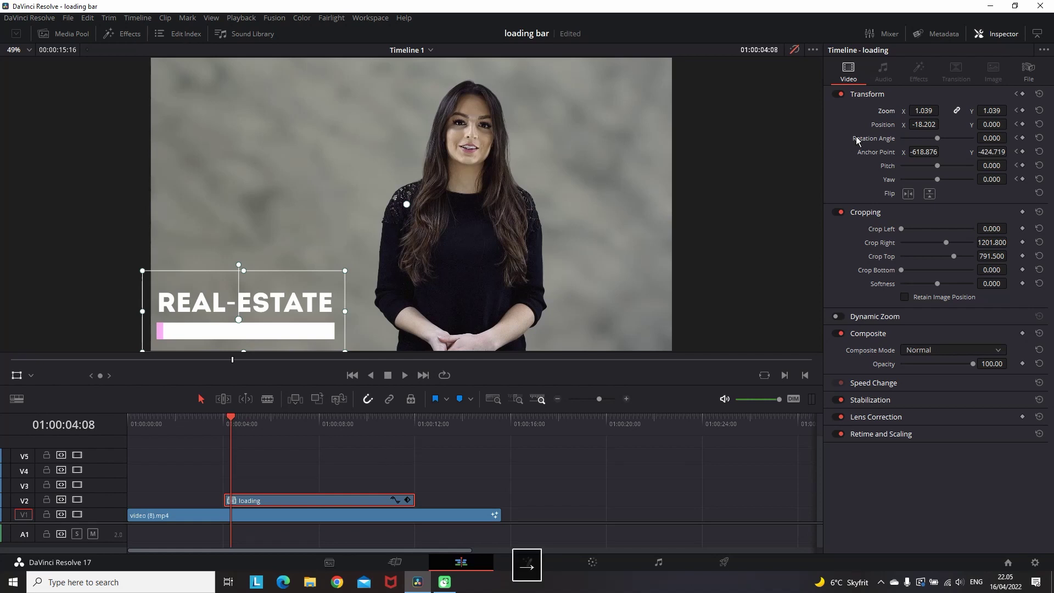
{"action": "left_click_drag", "start_coordinate": [942, 110], "coordinate": [936, 111]}
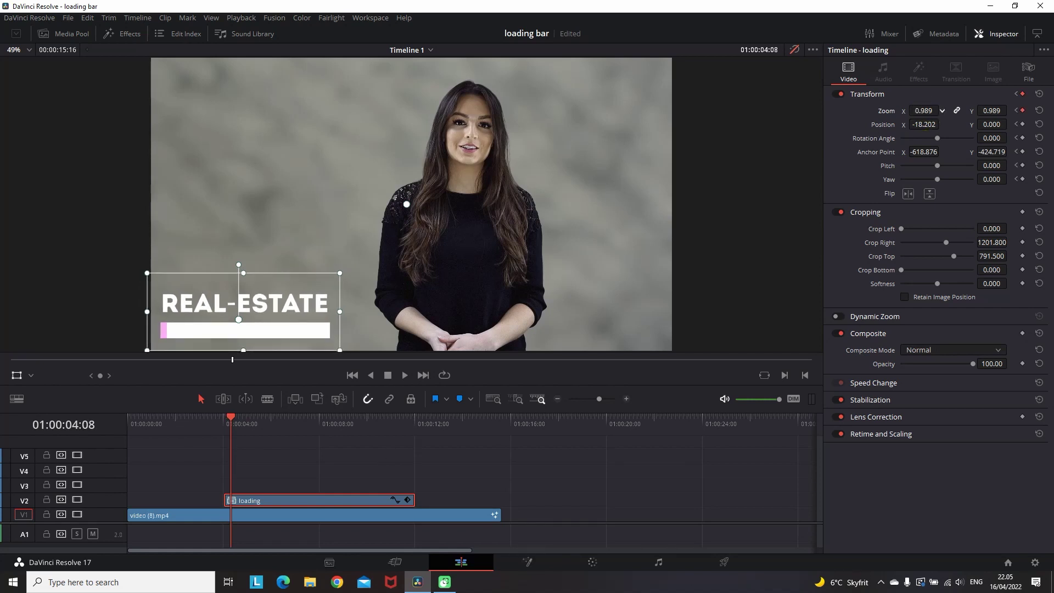
{"action": "key", "text": "Right"}
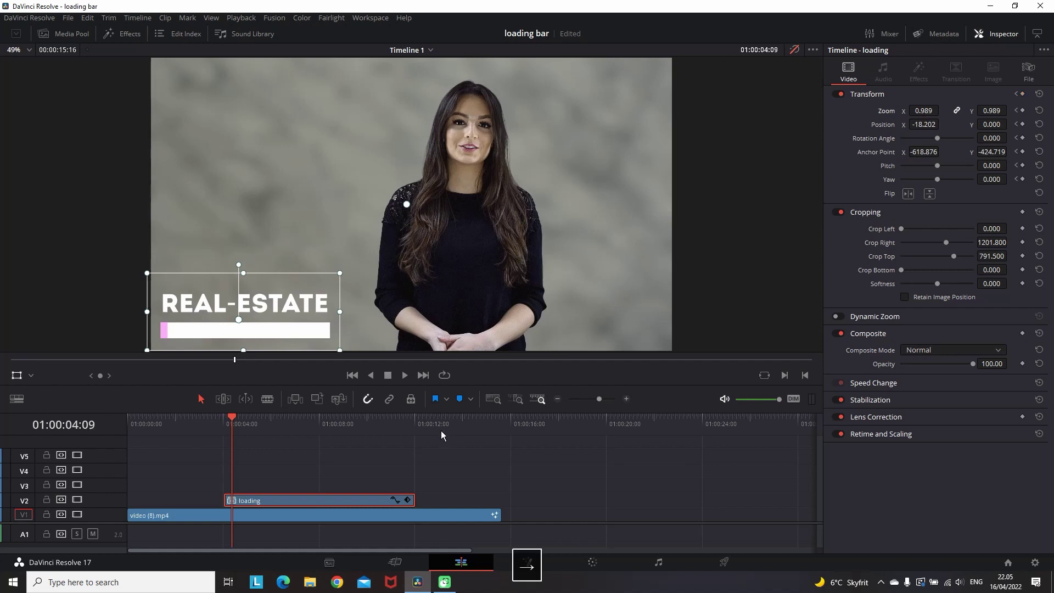
{"action": "left_click_drag", "start_coordinate": [924, 110], "coordinate": [924, 110]}
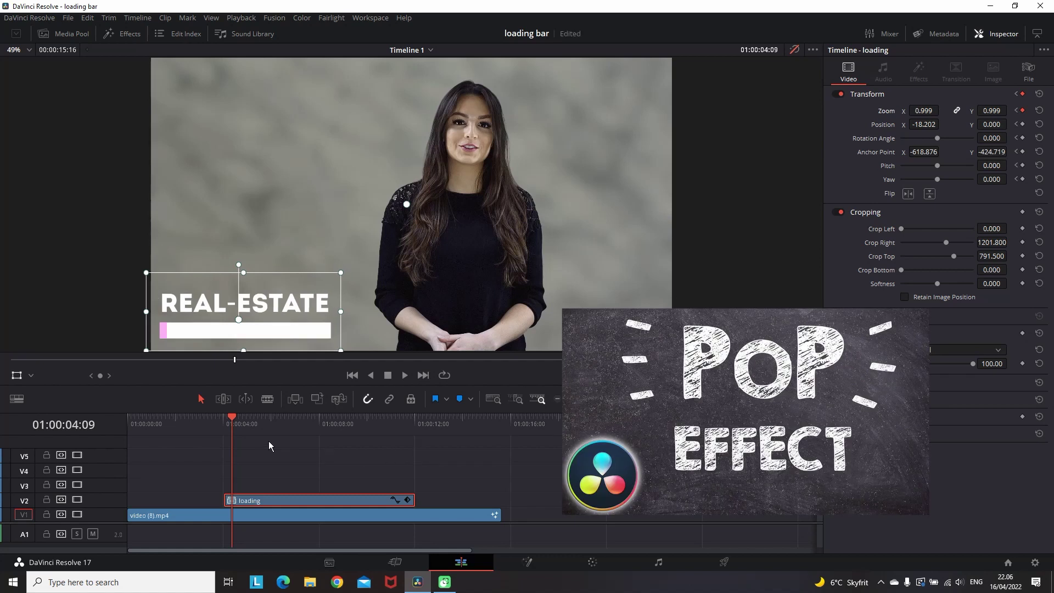
{"action": "left_click", "coordinate": [317, 444]}
{"action": "left_click", "coordinate": [151, 424]}
{"action": "left_click", "coordinate": [405, 375]}
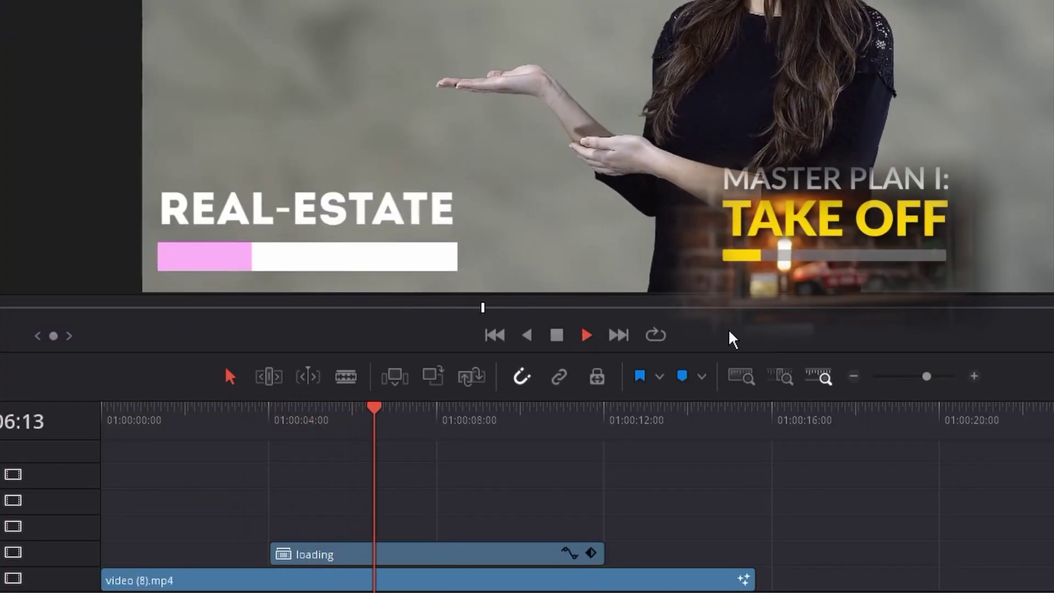
{"action": "left_click", "coordinate": [555, 336]}
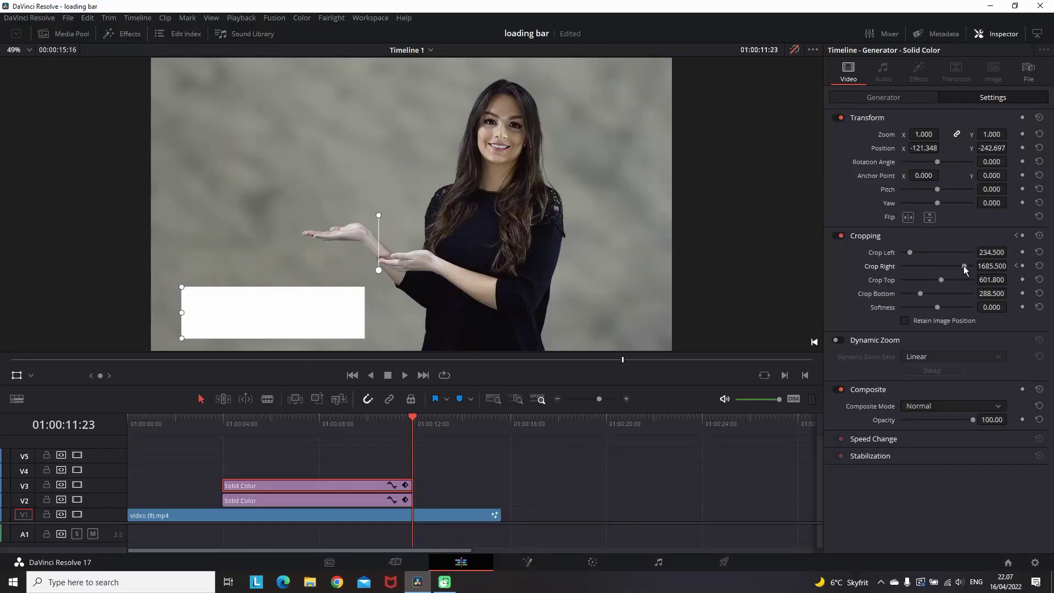
Widen the pink fill across the white box via Crop Right and preview the animation
{"action": "left_click_drag", "start_coordinate": [964, 269], "coordinate": [940, 276]}
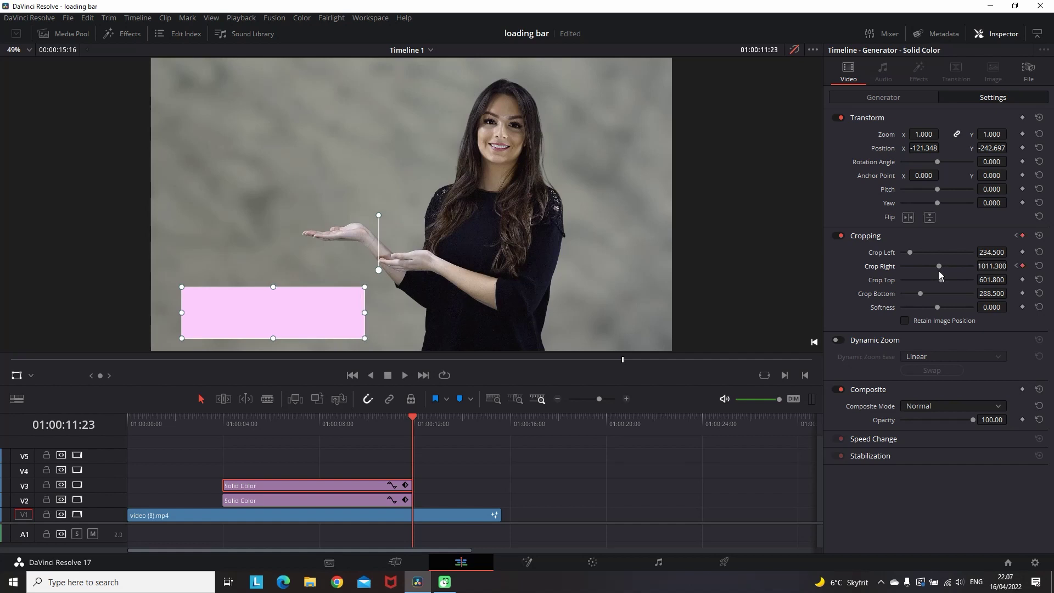
{"action": "left_click", "coordinate": [222, 423]}
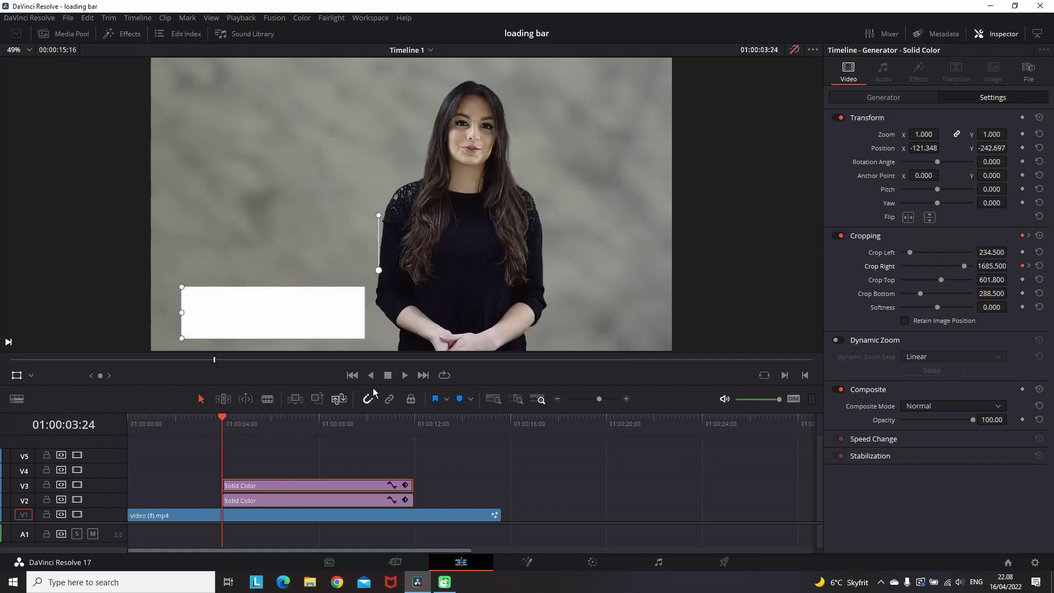
{"action": "left_click", "coordinate": [405, 376]}
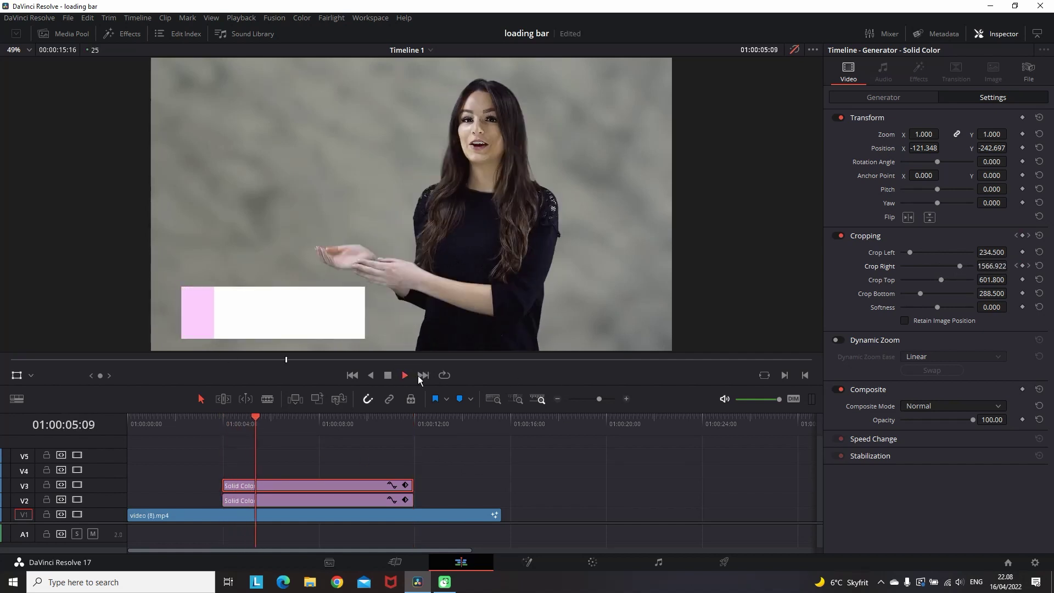
{"action": "left_click", "coordinate": [388, 375]}
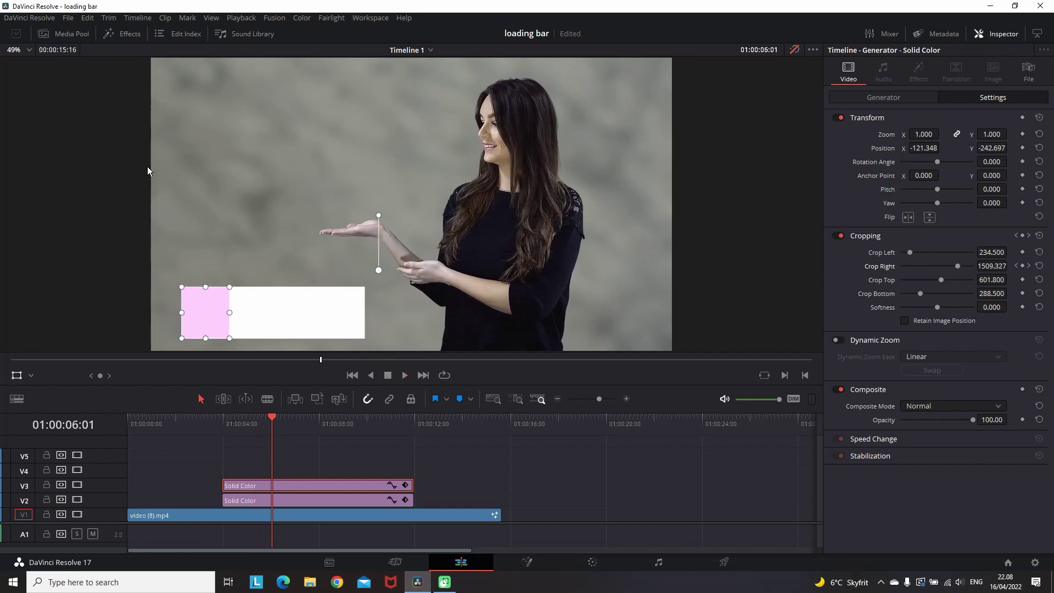
Add a red Real-Estate Text title on V4 and place it inside the white bar
{"action": "left_click", "coordinate": [115, 37]}
{"action": "left_click", "coordinate": [32, 136]}
{"action": "left_click_drag", "start_coordinate": [153, 196], "coordinate": [236, 470]}
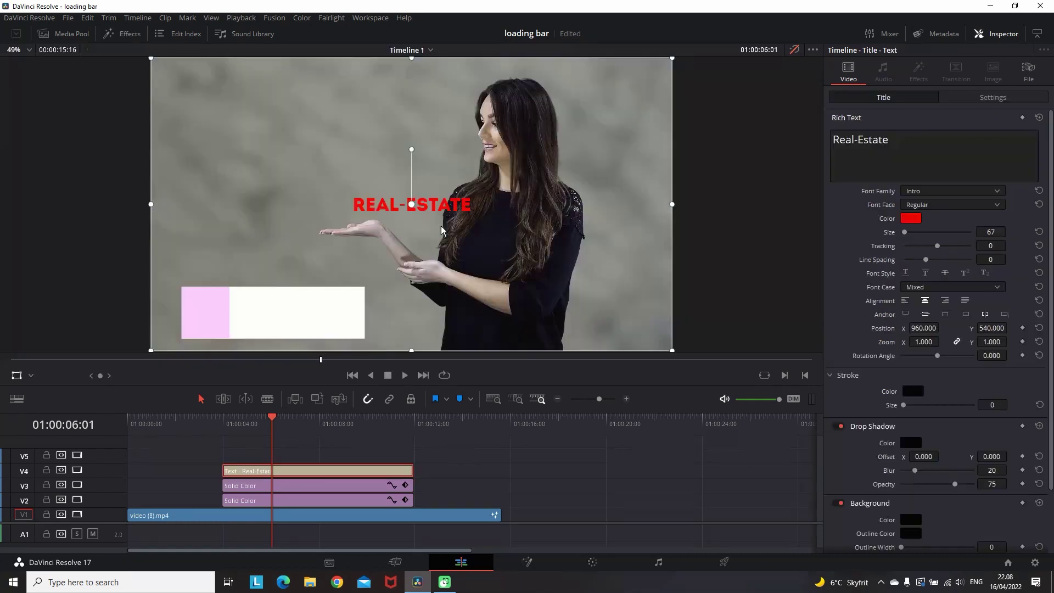
{"action": "left_click_drag", "start_coordinate": [476, 196], "coordinate": [354, 302]}
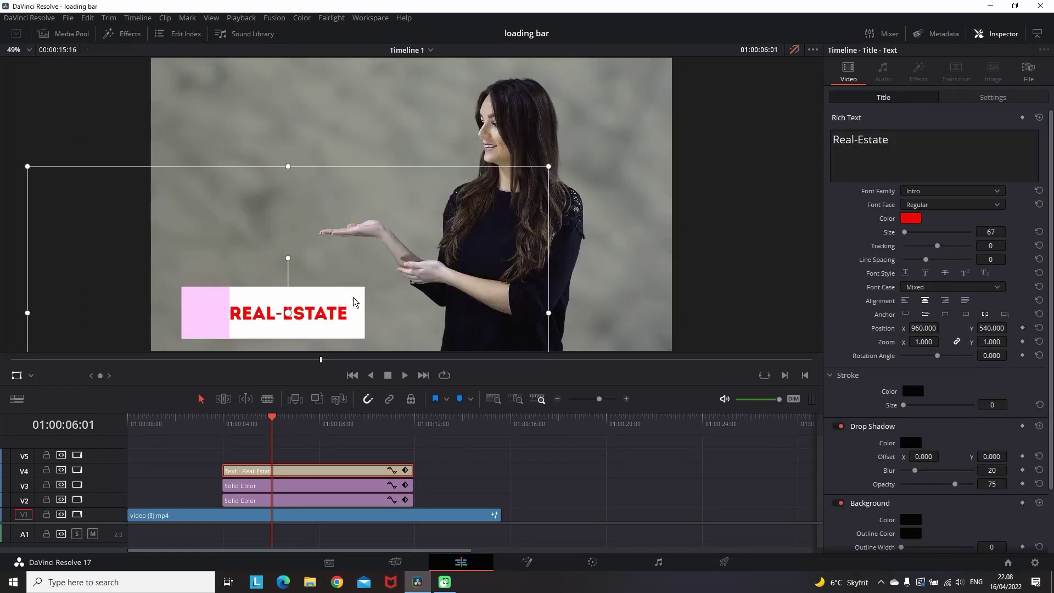
Place download (3).png on V5 and scale it to 0.144 in the pink section
{"action": "left_click", "coordinate": [85, 35]}
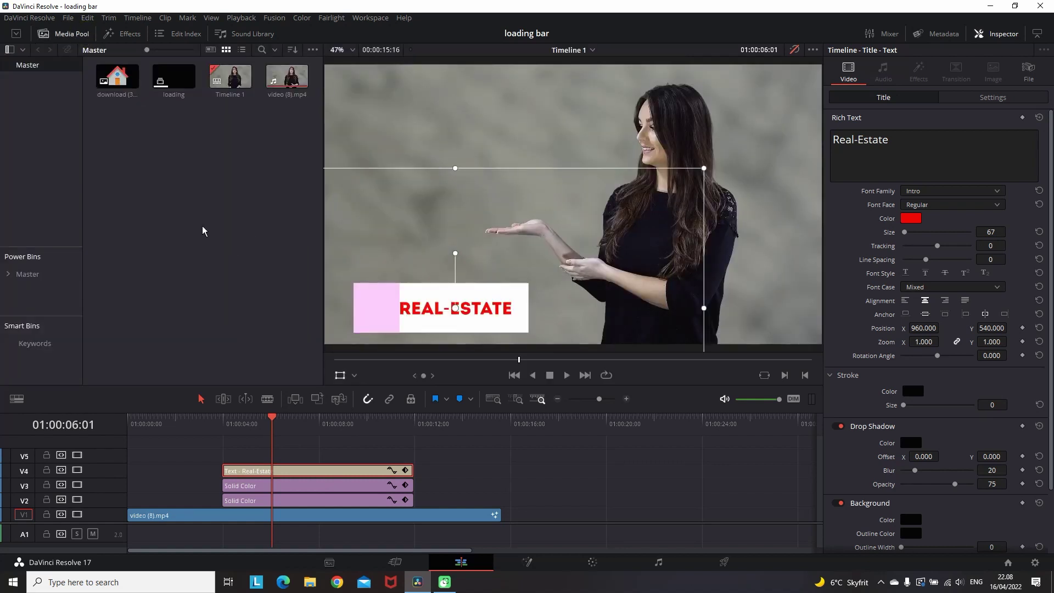
{"action": "left_click_drag", "start_coordinate": [117, 77], "coordinate": [257, 457]}
{"action": "left_click", "coordinate": [70, 33]}
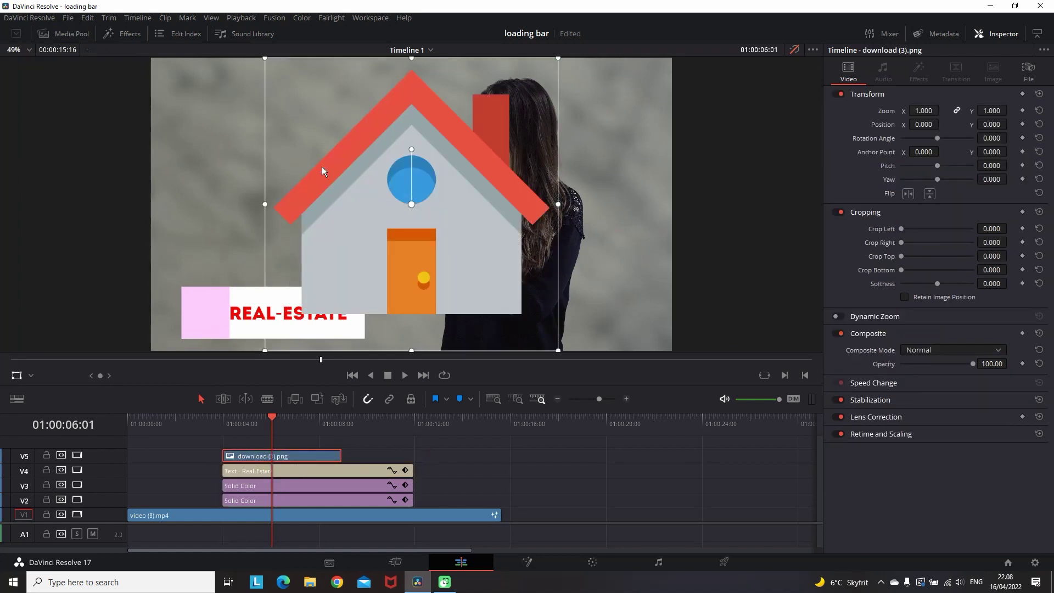
{"action": "left_click_drag", "start_coordinate": [265, 59], "coordinate": [214, 301]}
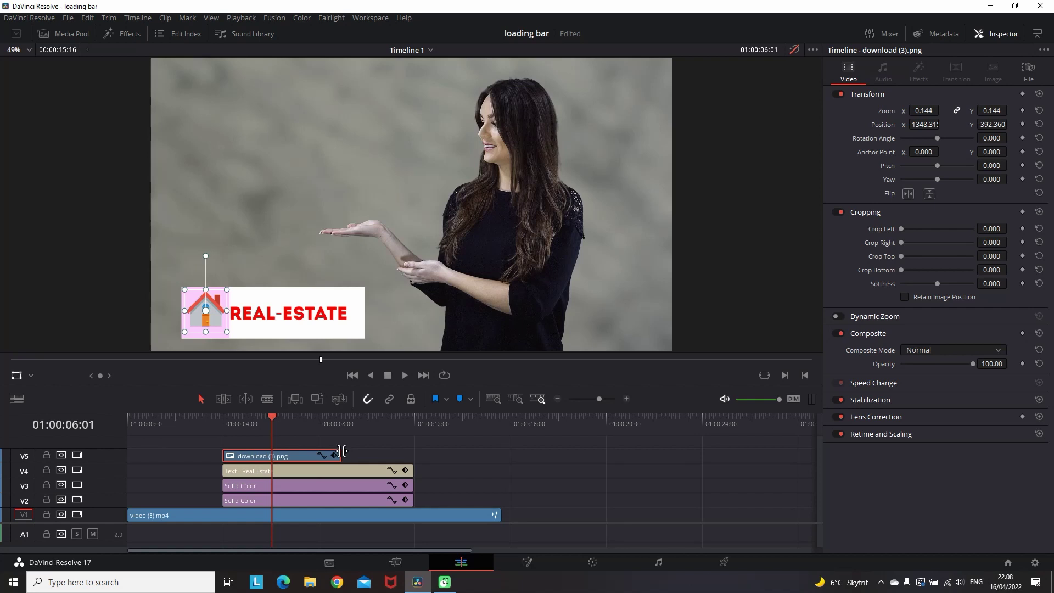
Stretch the download (3).png clip to the other clips' end, preview it, then select clips V2–V5
{"action": "left_click_drag", "start_coordinate": [341, 451], "coordinate": [415, 454]}
{"action": "left_click", "coordinate": [187, 423]}
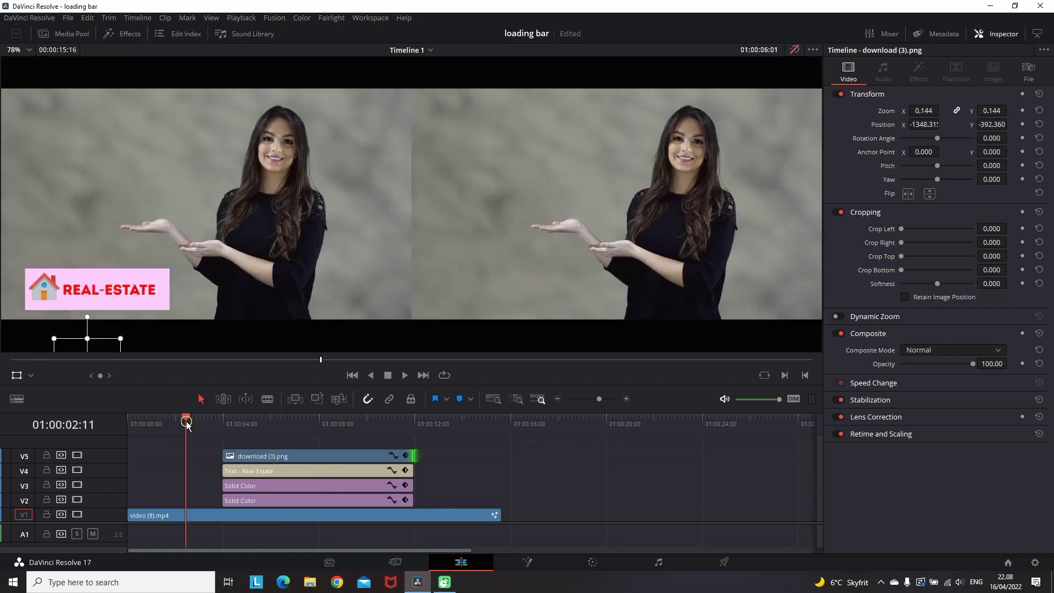
{"action": "left_click", "coordinate": [405, 375]}
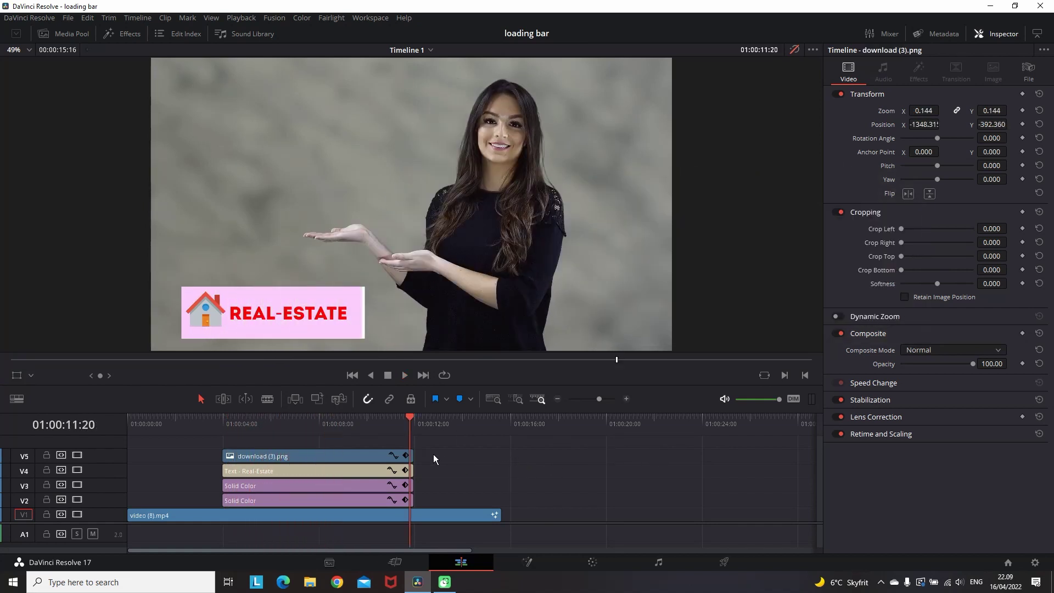
{"action": "left_click_drag", "start_coordinate": [437, 451], "coordinate": [383, 499]}
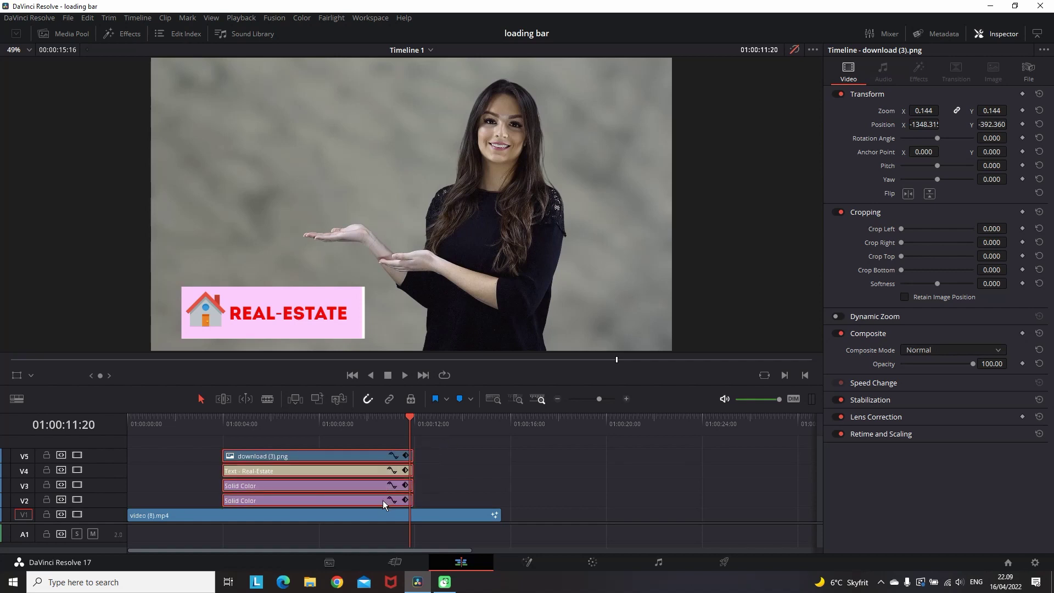
Merge the selected clips into compound clip loading1 and move its anchor to -487.416, -400.449
{"action": "right_click", "coordinate": [353, 495]}
{"action": "left_click", "coordinate": [388, 337]}
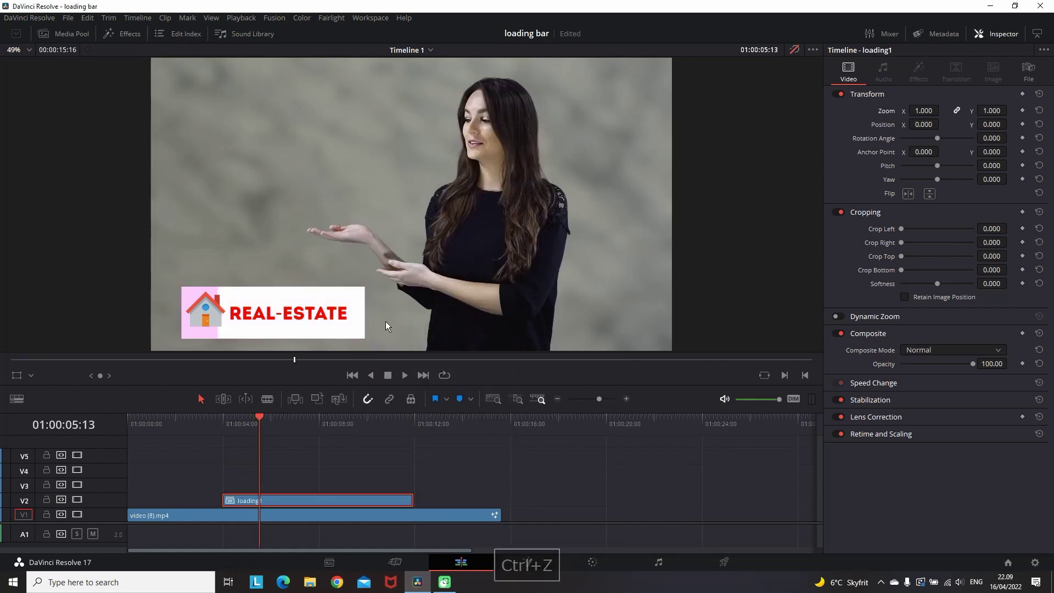
{"action": "left_click", "coordinate": [19, 377]}
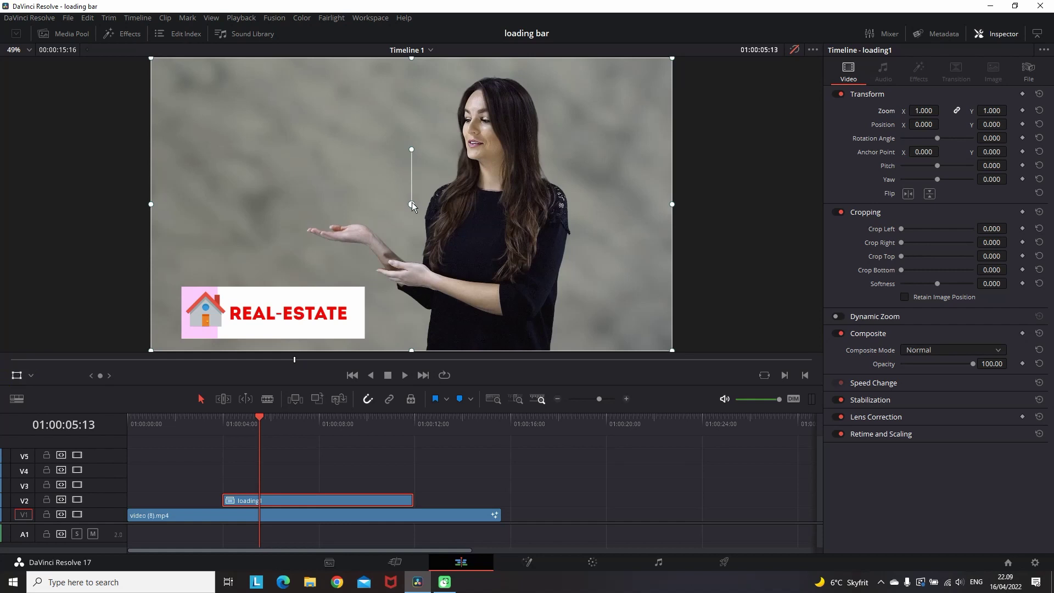
{"action": "left_click_drag", "start_coordinate": [411, 204], "coordinate": [359, 239]}
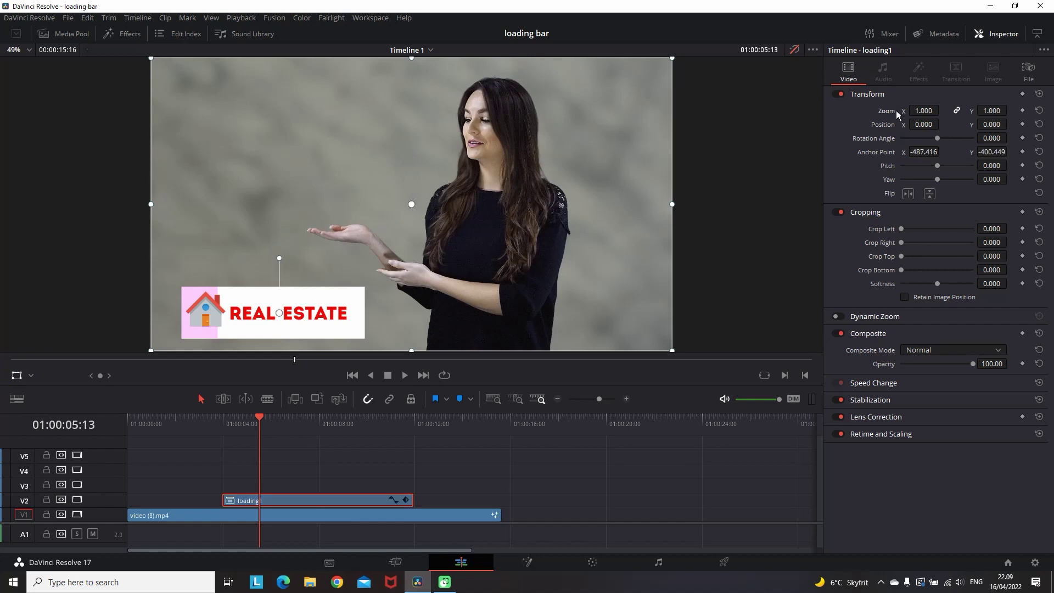
{"action": "mouse_move", "coordinate": [922, 110]}
{"action": "left_mouse_down"}
{"action": "mouse_move", "coordinate": [933, 110]}
{"action": "mouse_move", "coordinate": [907, 110]}
{"action": "mouse_move", "coordinate": [941, 110]}
{"action": "mouse_move", "coordinate": [918, 111]}
{"action": "mouse_move", "coordinate": [942, 111]}
{"action": "mouse_move", "coordinate": [927, 110]}
{"action": "left_mouse_up"}
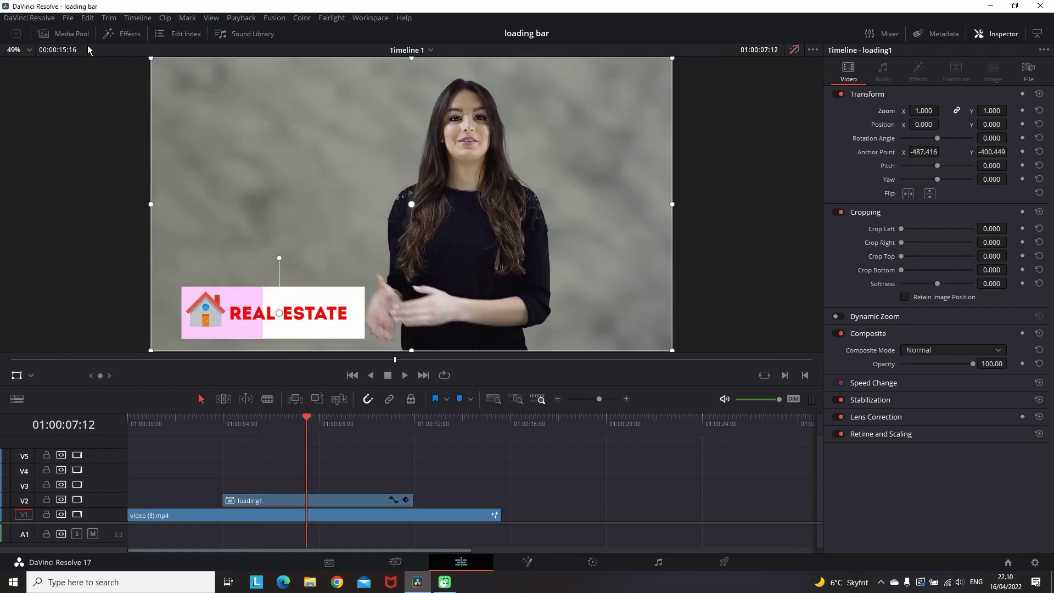
Add a Solid Color generator on V3 and crop it on all sides into a thin upright bar
{"action": "left_click", "coordinate": [122, 33]}
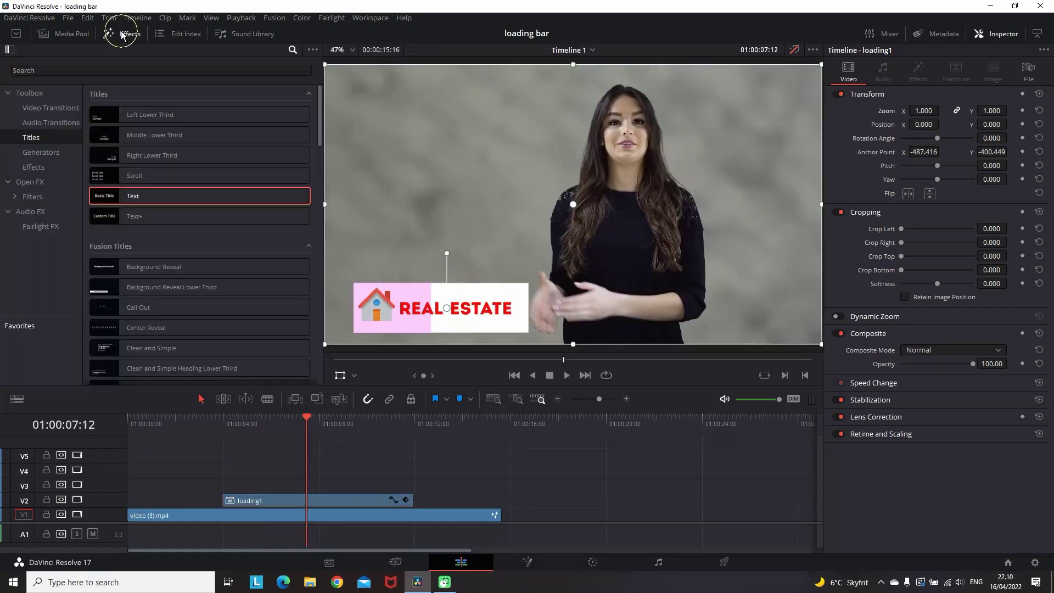
{"action": "left_click", "coordinate": [30, 92]}
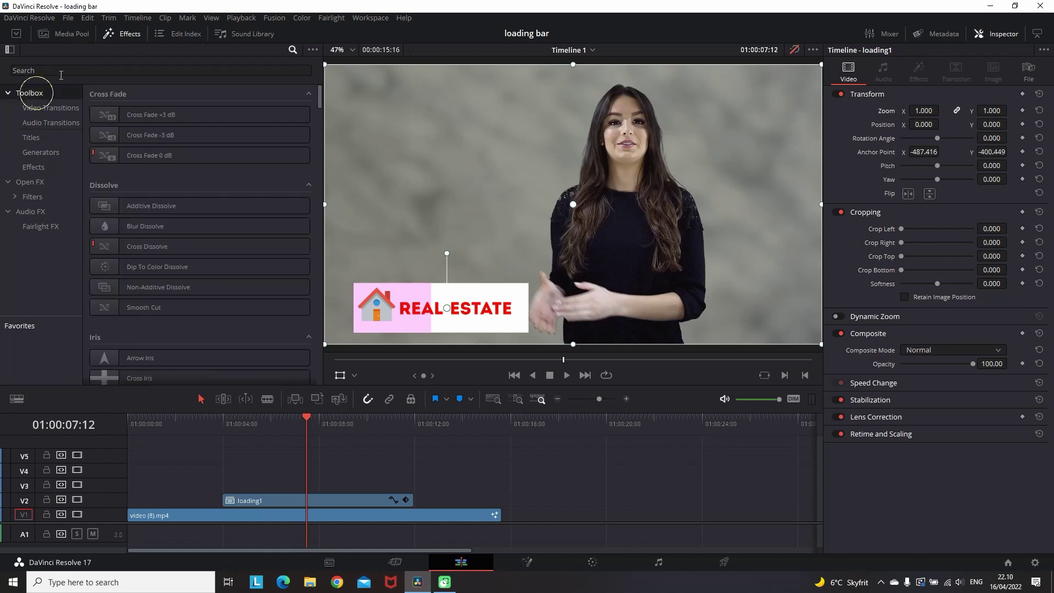
{"action": "left_click", "coordinate": [63, 70]}
{"action": "type", "text": "solid"}
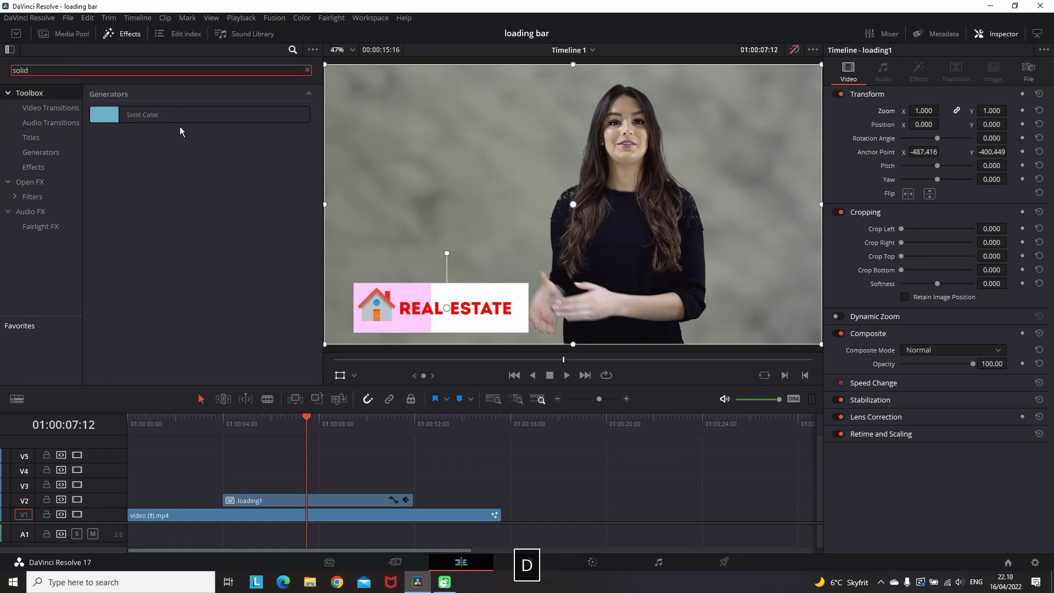
{"action": "left_click_drag", "start_coordinate": [164, 114], "coordinate": [329, 485]}
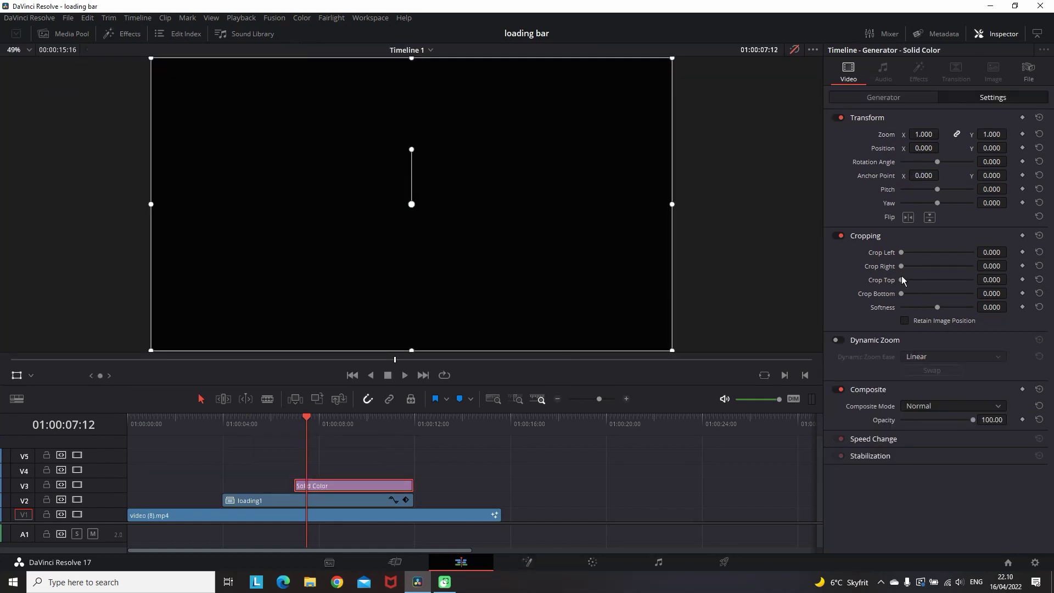
{"action": "left_click_drag", "start_coordinate": [903, 280], "coordinate": [920, 253]}
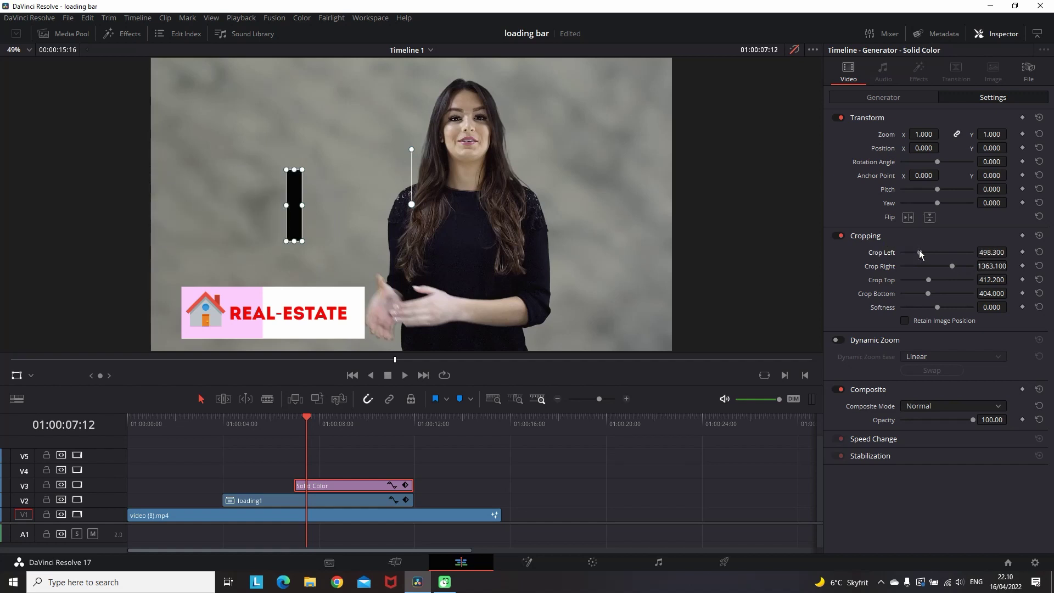
Colour the solid bar red and move it to the banner's left edge at X -451.011, Y -370.112
{"action": "left_click", "coordinate": [894, 98]}
{"action": "left_click", "coordinate": [911, 134]}
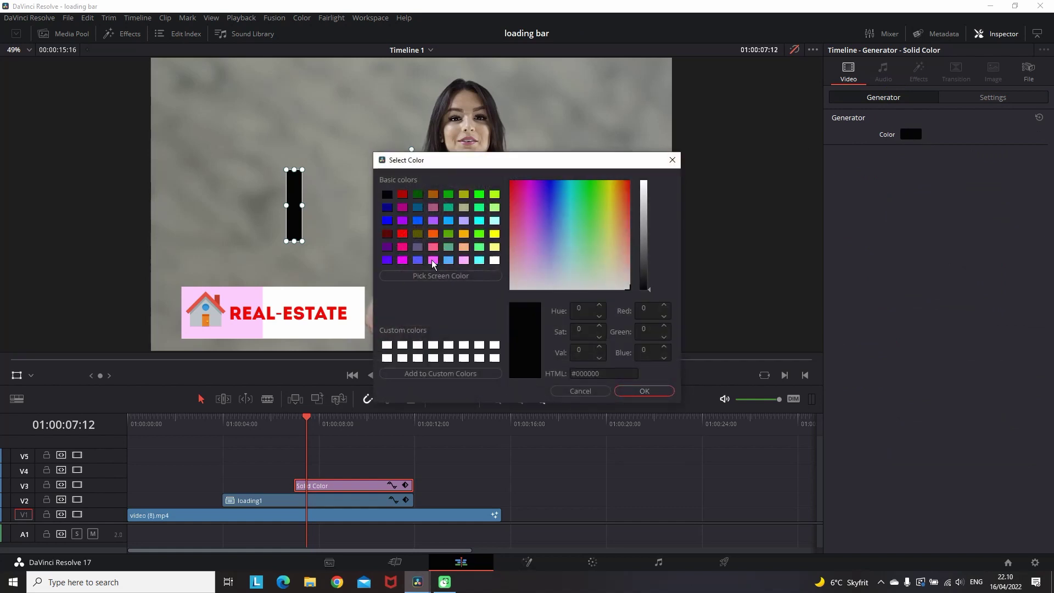
{"action": "left_click", "coordinate": [402, 233]}
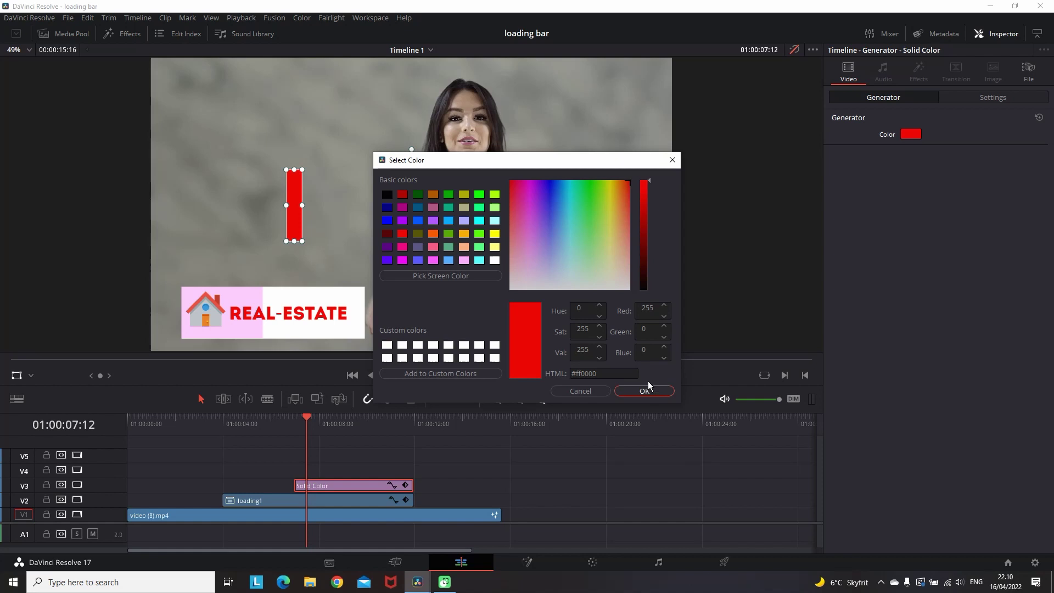
{"action": "left_click_drag", "start_coordinate": [628, 203], "coordinate": [631, 186]}
{"action": "left_click", "coordinate": [644, 391]}
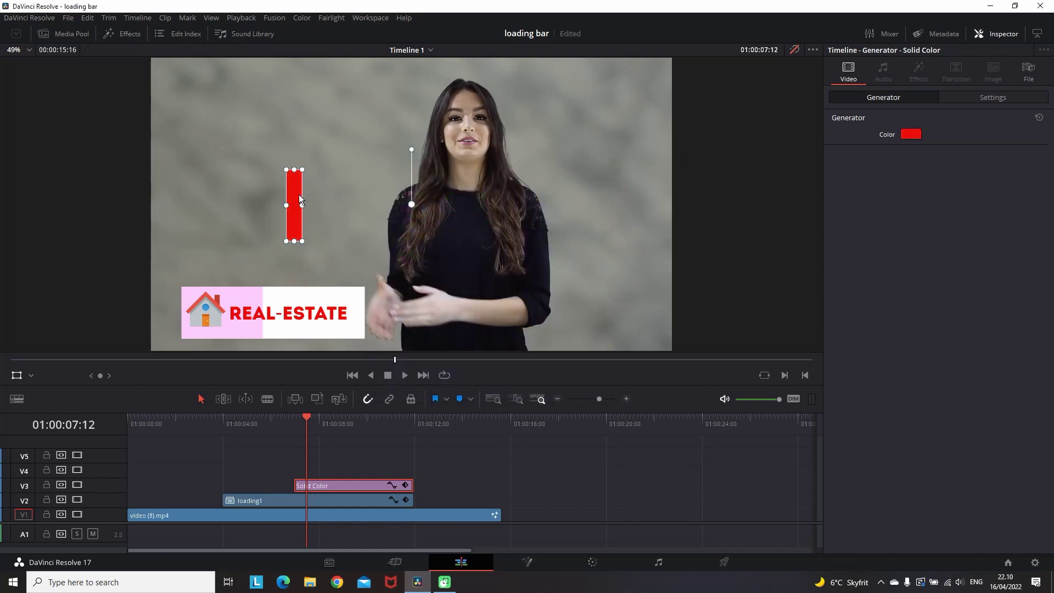
{"action": "left_click_drag", "start_coordinate": [299, 199], "coordinate": [176, 298]}
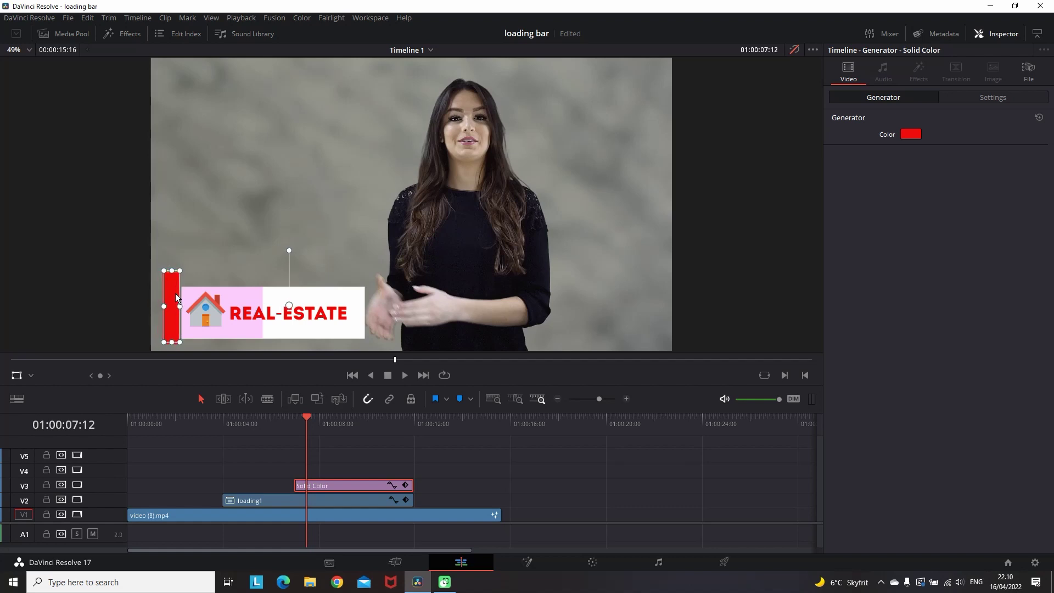
{"action": "left_click", "coordinate": [960, 94]}
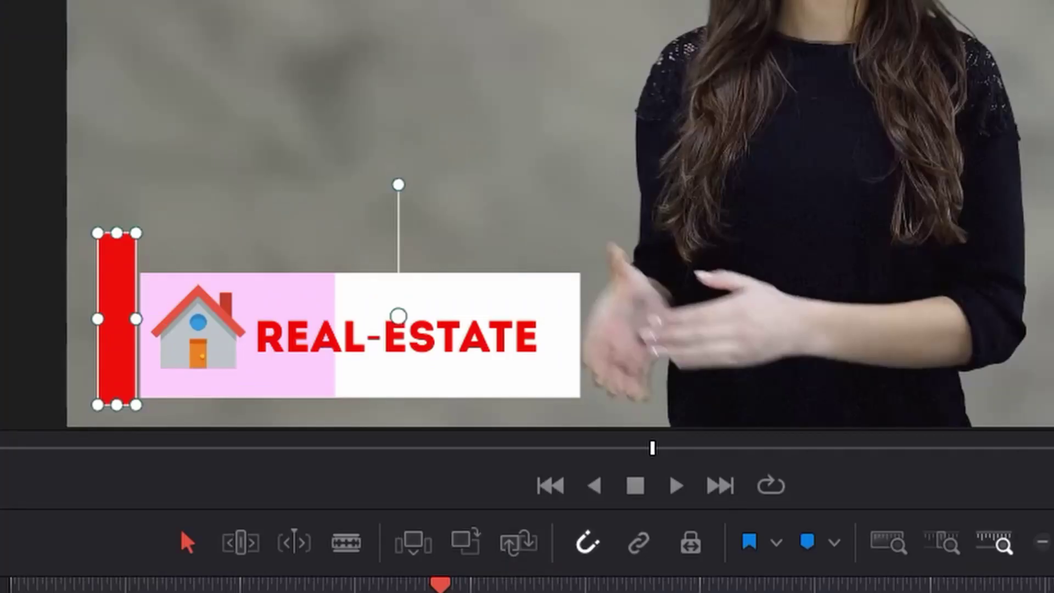
Trim the bar's top, move it to V2 under loading1 starting earlier, and keyframe it at Y -633.022
{"action": "left_click_drag", "start_coordinate": [931, 280], "coordinate": [935, 280]}
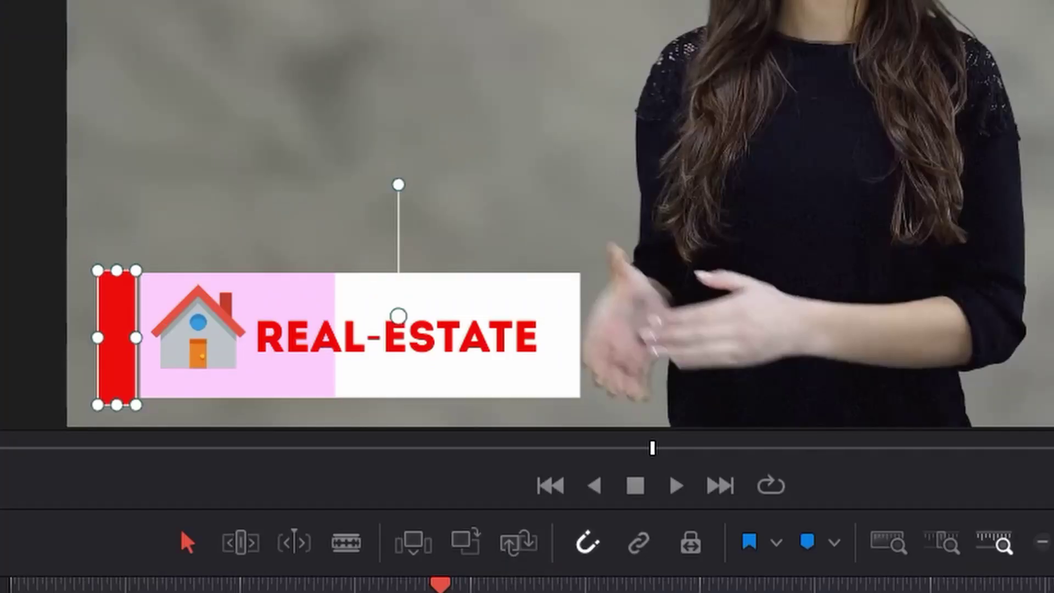
{"action": "left_click_drag", "start_coordinate": [110, 310], "coordinate": [117, 303]}
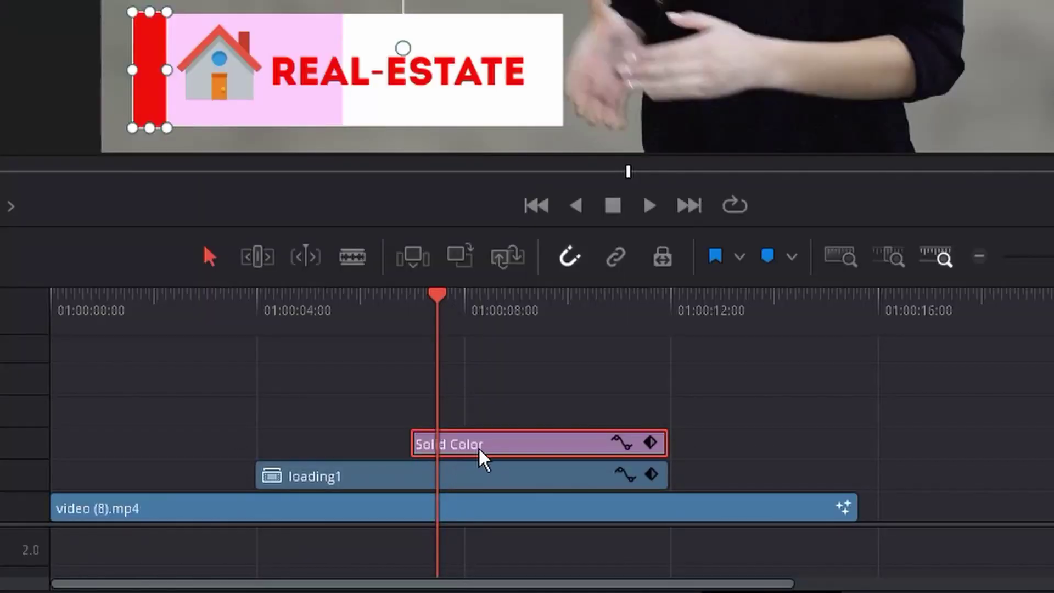
{"action": "left_click_drag", "start_coordinate": [481, 450], "coordinate": [327, 447]}
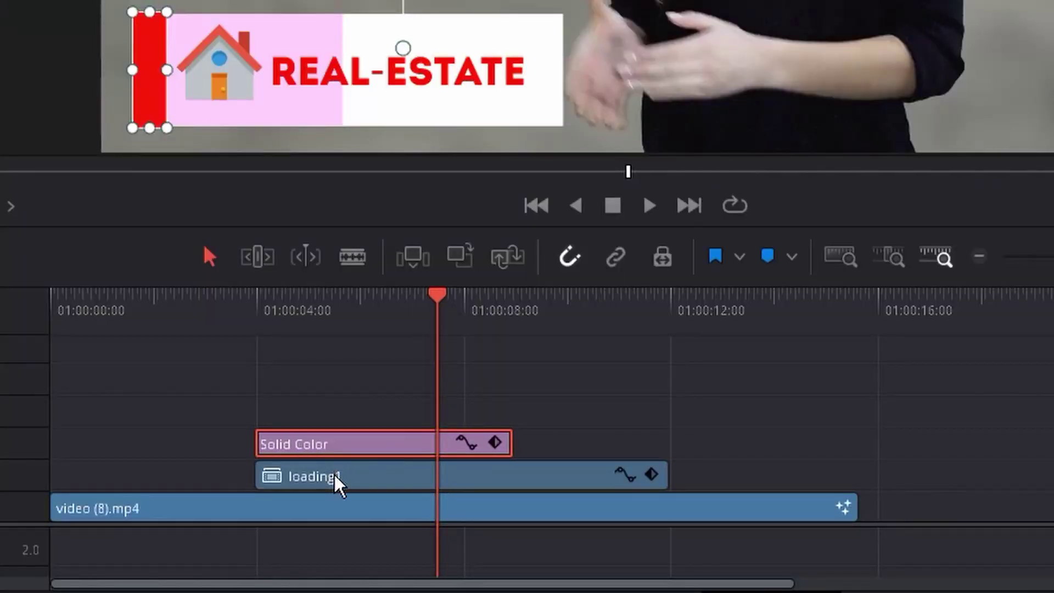
{"action": "left_click_drag", "start_coordinate": [337, 483], "coordinate": [259, 480]}
{"action": "left_click_drag", "start_coordinate": [360, 419], "coordinate": [363, 444]}
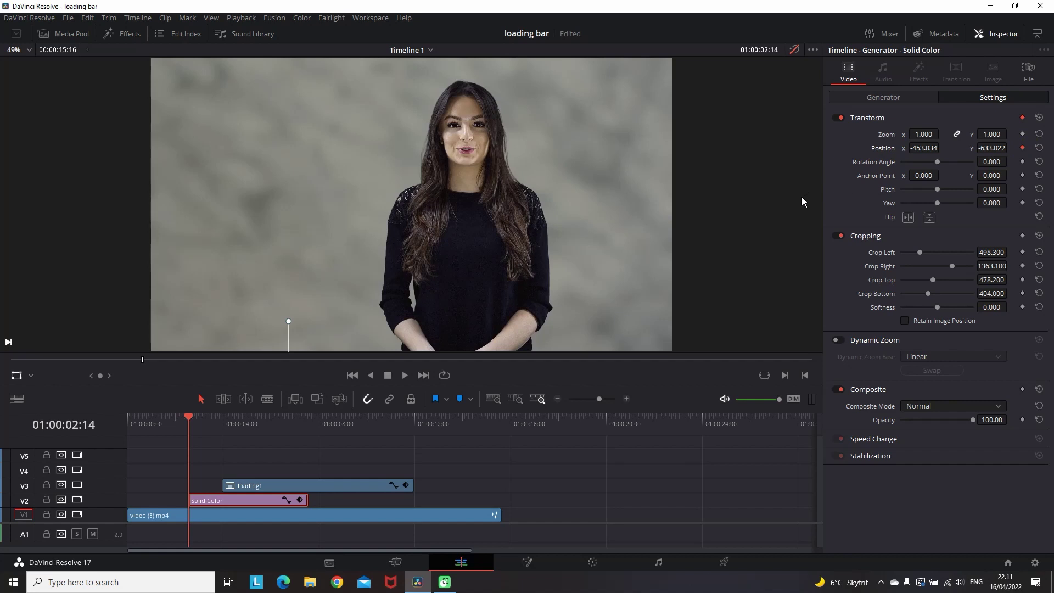
Keyframe the red bar rising to Position Y -366 a few frames later, then start loading1 11 frames earlier
{"action": "key", "text": "Right"}
{"action": "key", "text": "Right"}
{"action": "key", "text": "Right"}
{"action": "key", "text": "Right"}
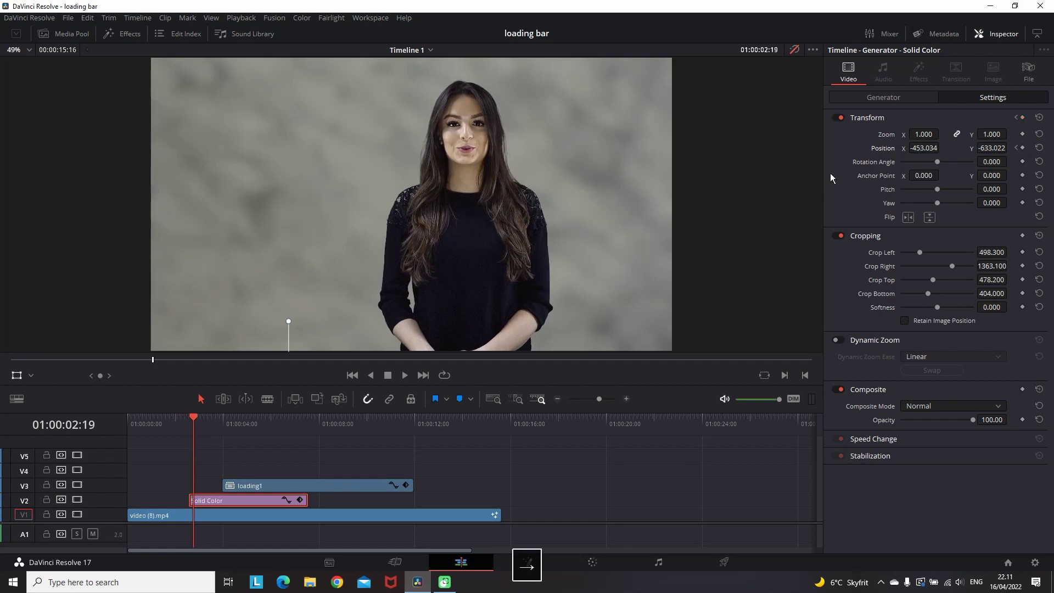
{"action": "key", "text": "Right"}
{"action": "key", "text": "Right"}
{"action": "key", "text": "Right"}
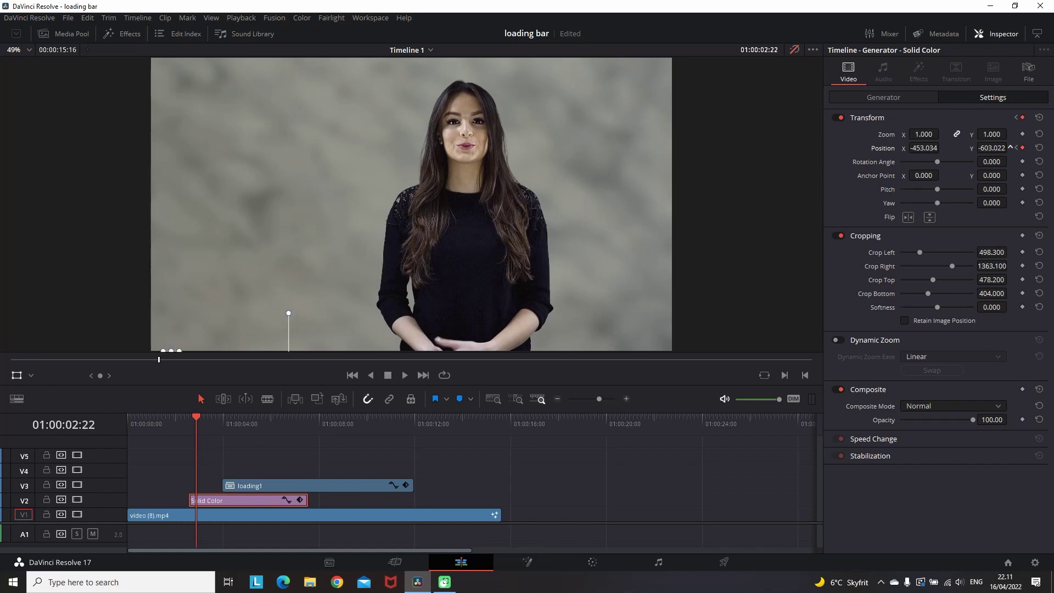
{"action": "left_click_drag", "start_coordinate": [991, 148], "coordinate": [1010, 147]}
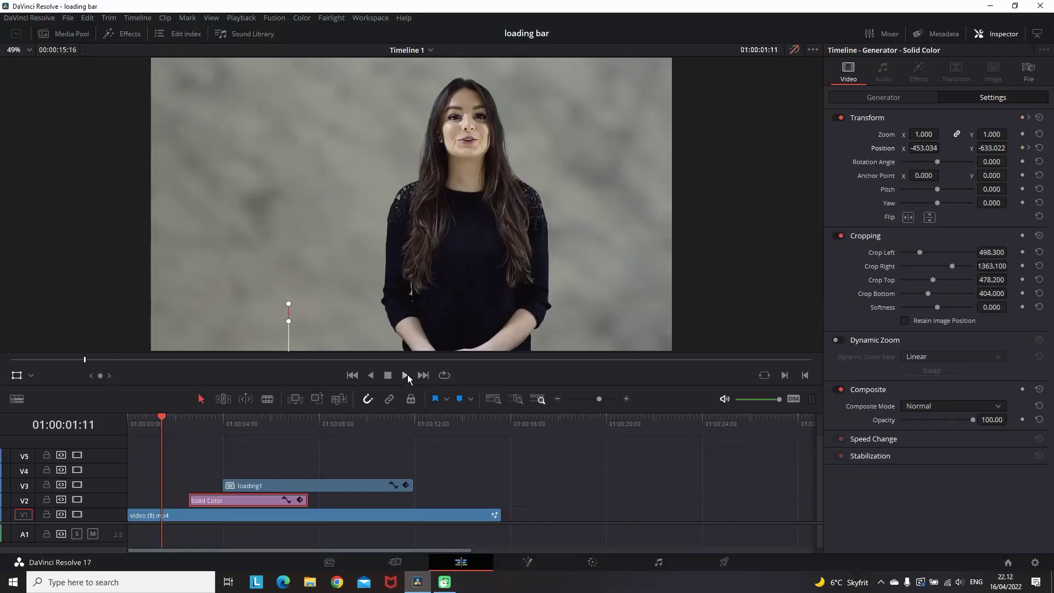
{"action": "left_click", "coordinate": [405, 374]}
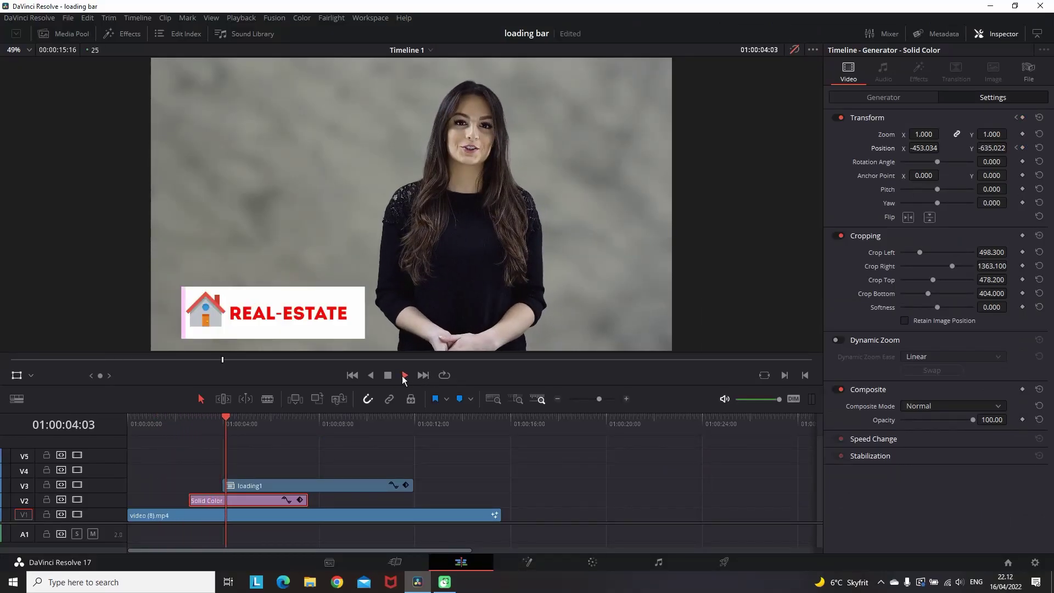
{"action": "left_click", "coordinate": [390, 375]}
{"action": "left_click_drag", "start_coordinate": [298, 484], "coordinate": [285, 486]}
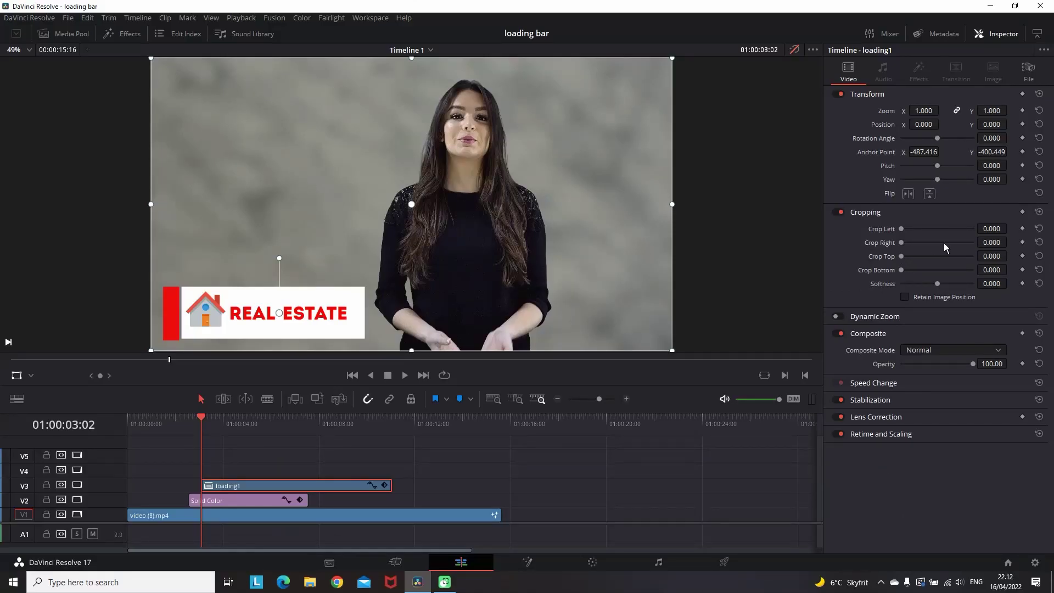
Keyframe loading1's Crop Right from 1832.1 to 894 so the banner wipes out from the red line
{"action": "left_click_drag", "start_coordinate": [904, 243], "coordinate": [969, 240]}
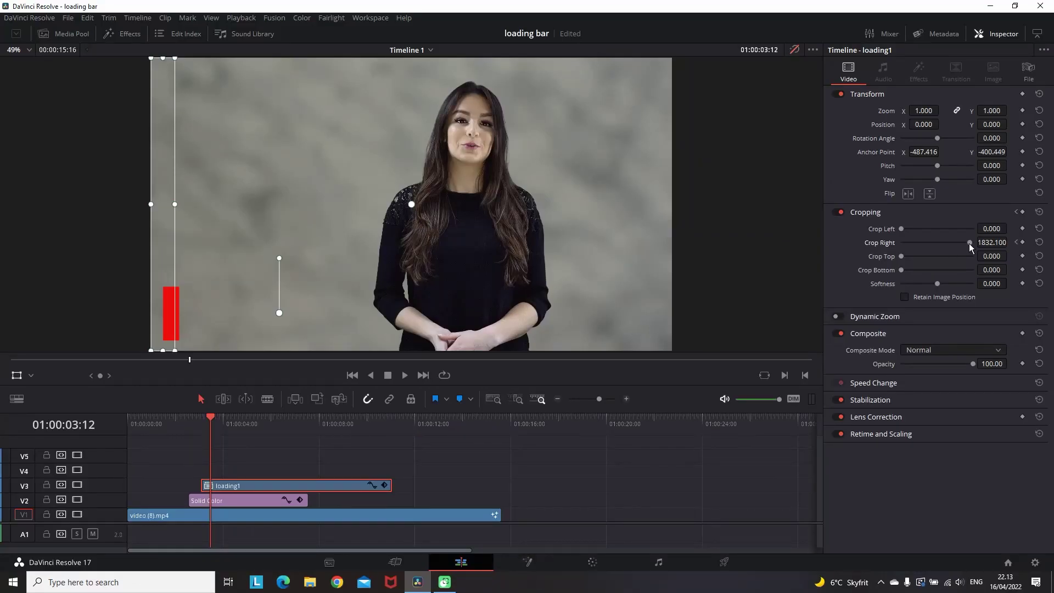
{"action": "left_click_drag", "start_coordinate": [969, 243], "coordinate": [934, 247]}
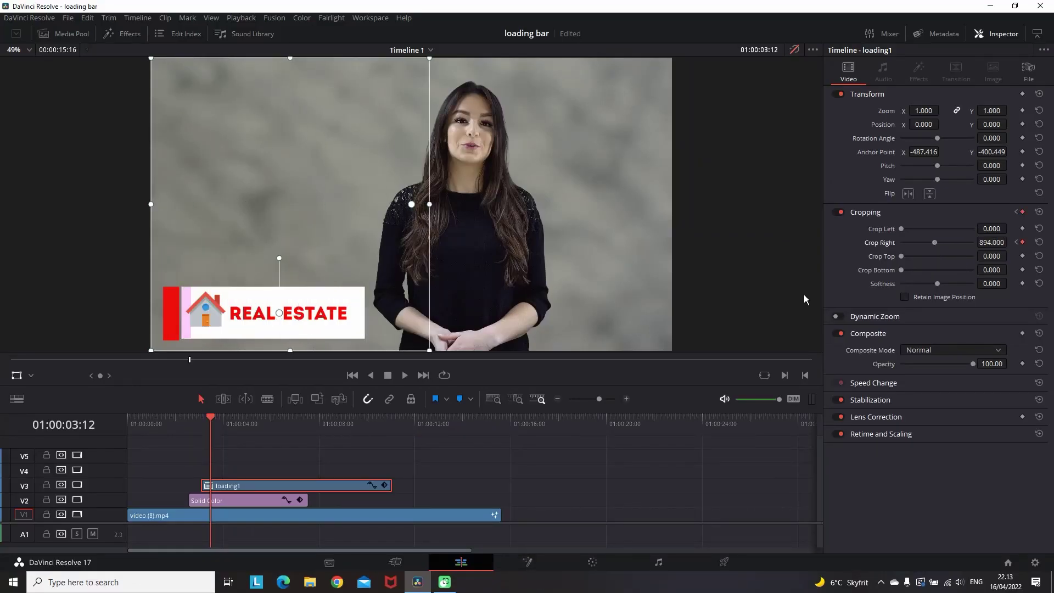
{"action": "left_click_drag", "start_coordinate": [187, 428], "coordinate": [176, 427]}
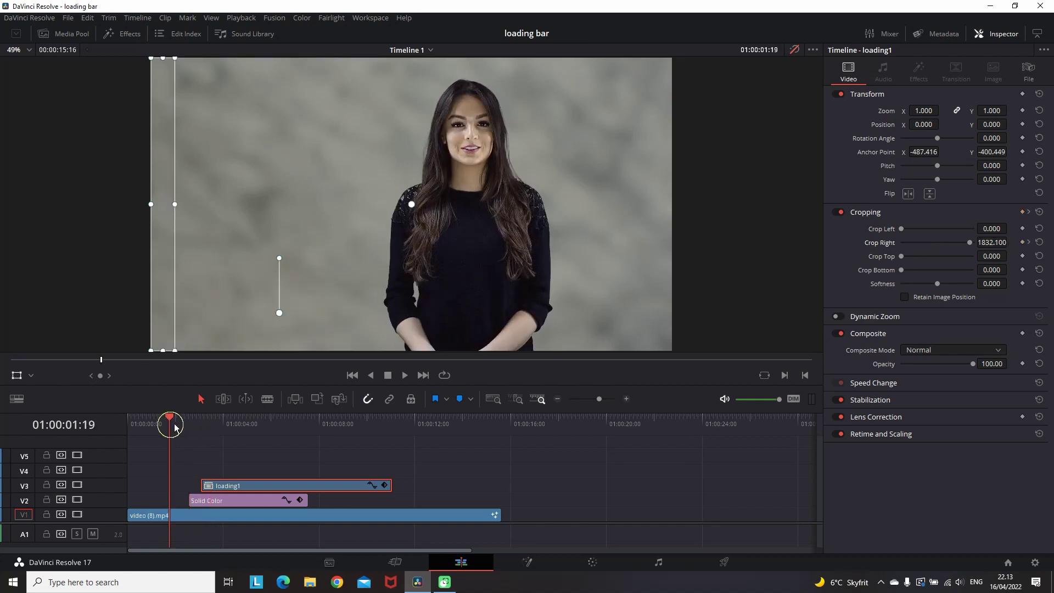
{"action": "key", "text": "space"}
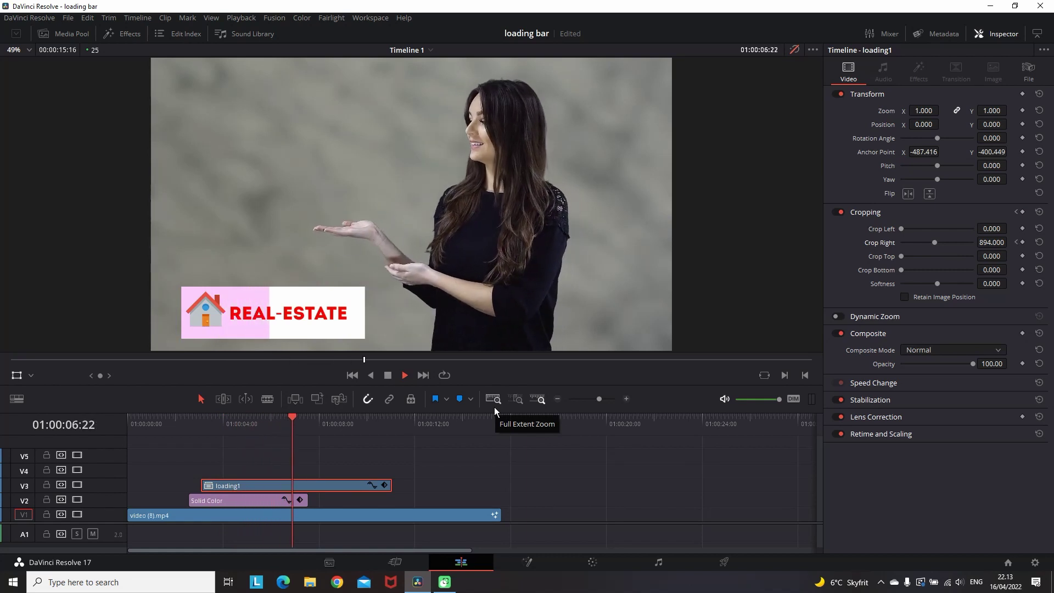
Duplicate the red bar Solid Color clip to a later spot on V2
{"action": "left_click", "coordinate": [390, 420]}
{"action": "left_click", "coordinate": [257, 500]}
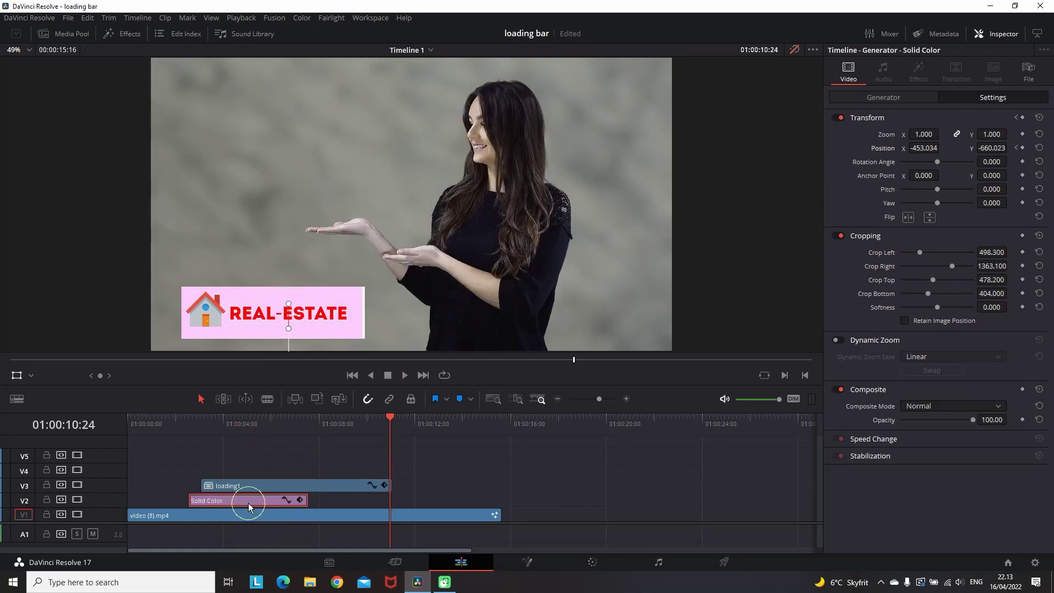
{"action": "left_click_drag", "start_coordinate": [255, 504], "coordinate": [416, 499]}
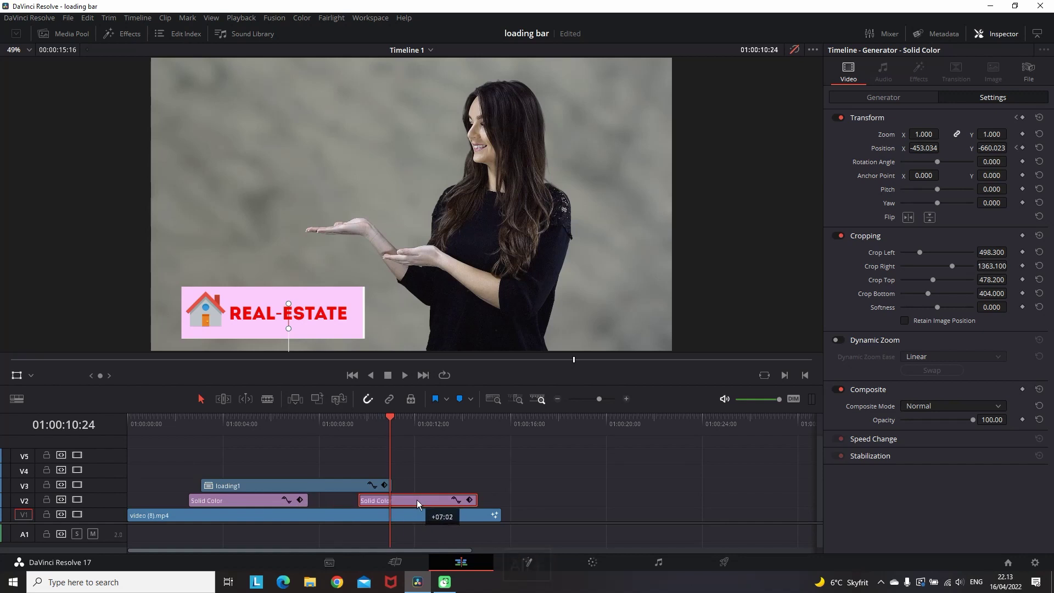
{"action": "left_click", "coordinate": [344, 421]}
Add a Crop Right keyframe holding 894.000 on loading1 at 01:00:10:12
{"action": "left_click", "coordinate": [405, 375]}
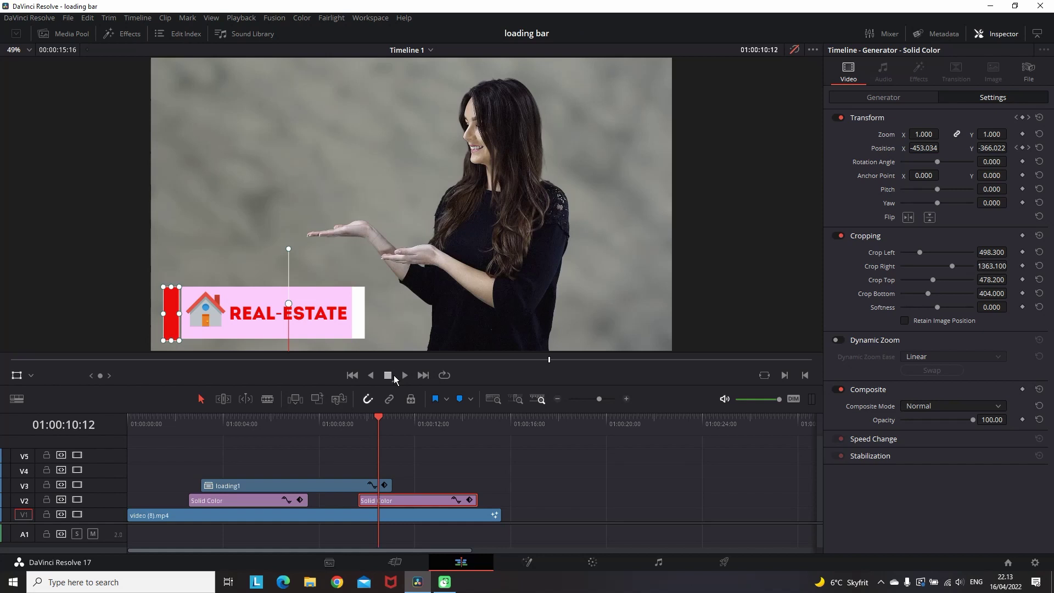
{"action": "left_click", "coordinate": [359, 487]}
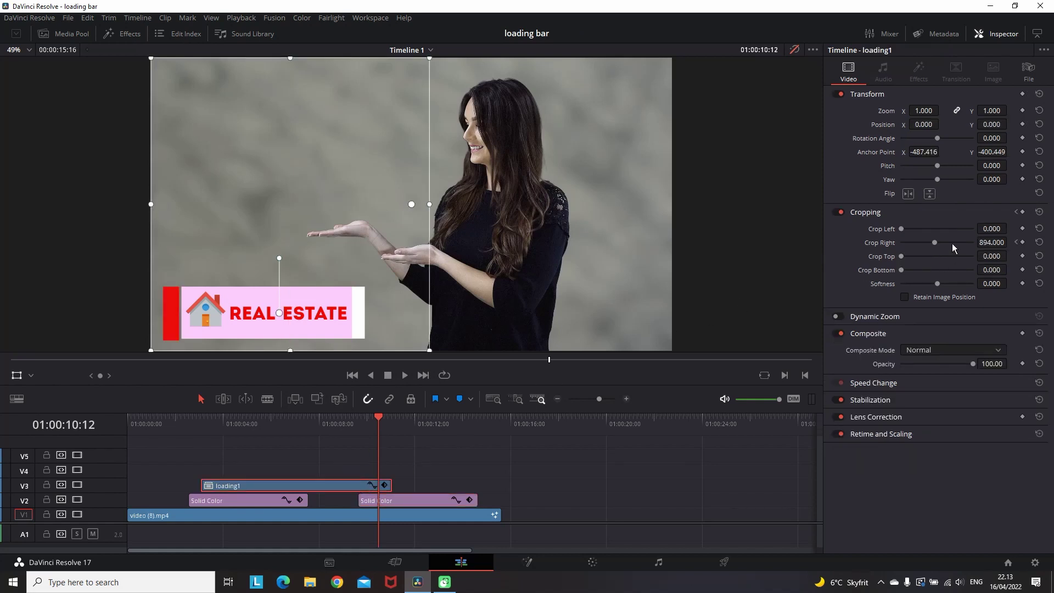
{"action": "left_click", "coordinate": [1022, 242]}
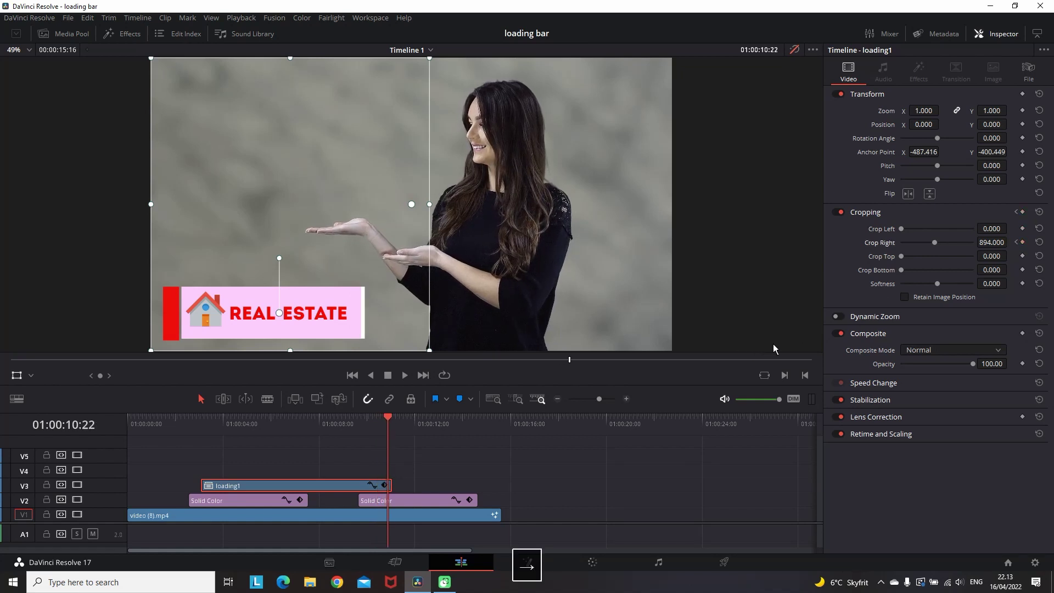
Set loading1's Crop Right to 1817.4 at 01:00:10:24, then play back the retract from 01:00:08:12
{"action": "key", "text": "space"}
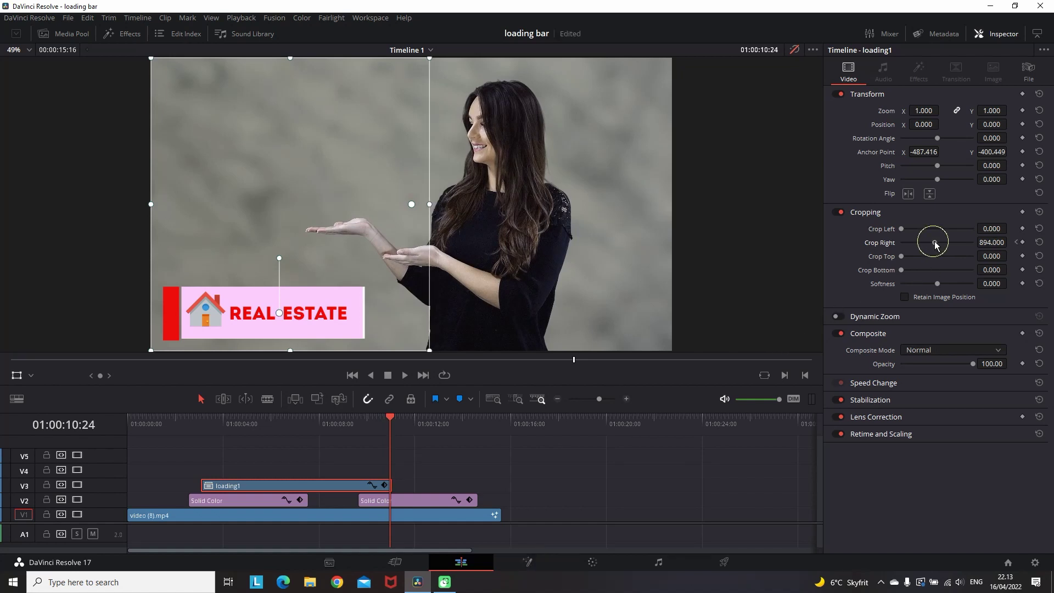
{"action": "left_click_drag", "start_coordinate": [936, 244], "coordinate": [969, 246]}
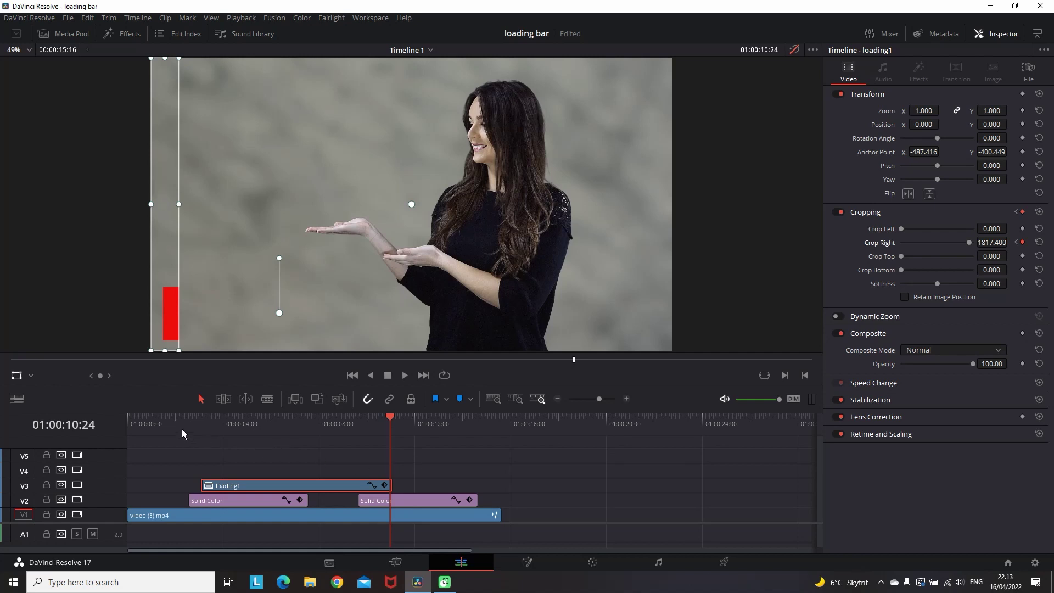
{"action": "left_click", "coordinate": [330, 424]}
{"action": "left_click", "coordinate": [408, 377]}
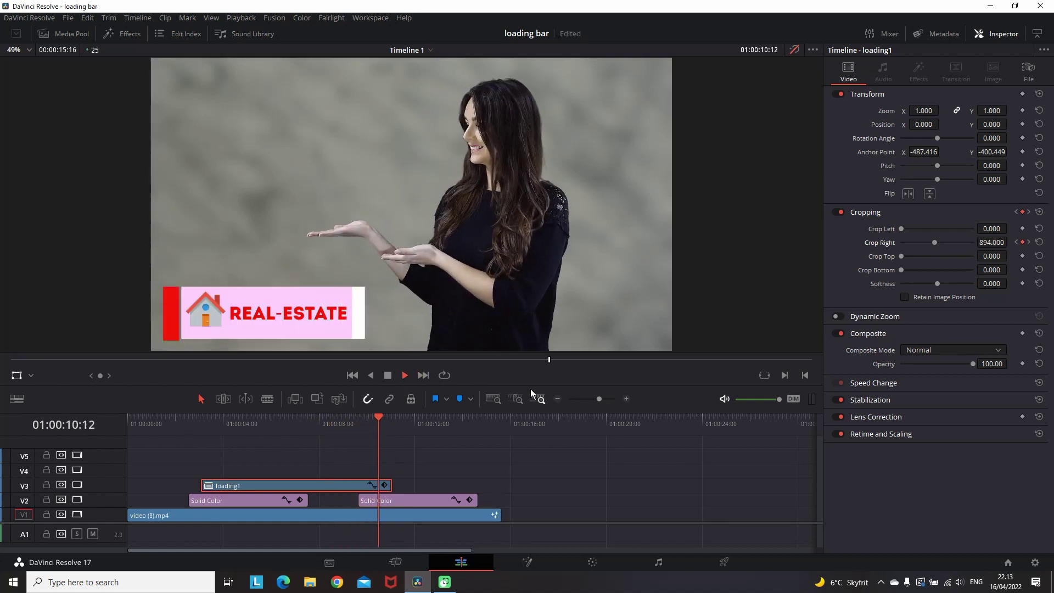
{"action": "left_click", "coordinate": [169, 431]}
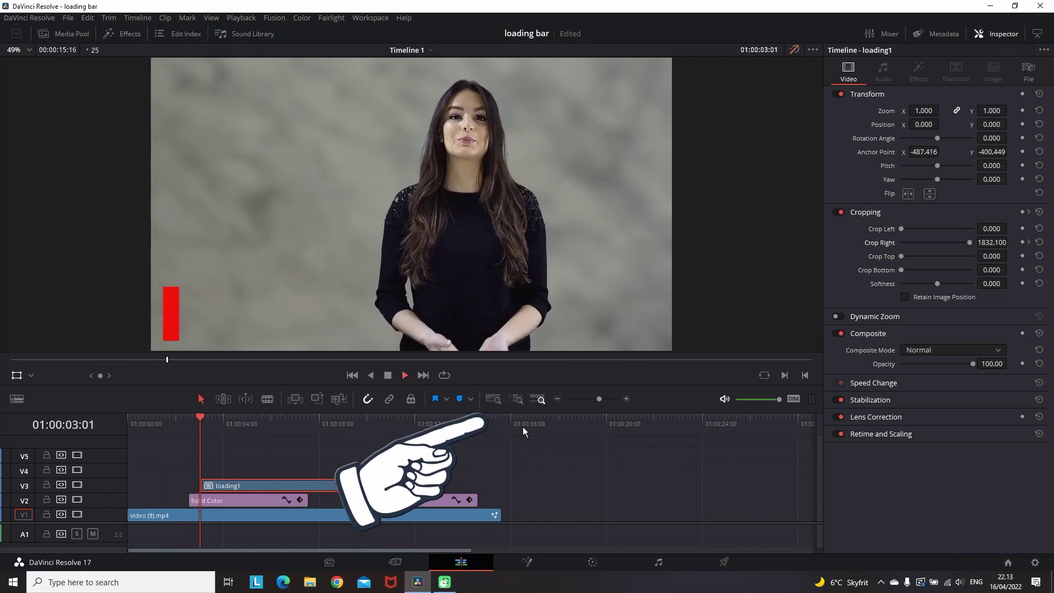